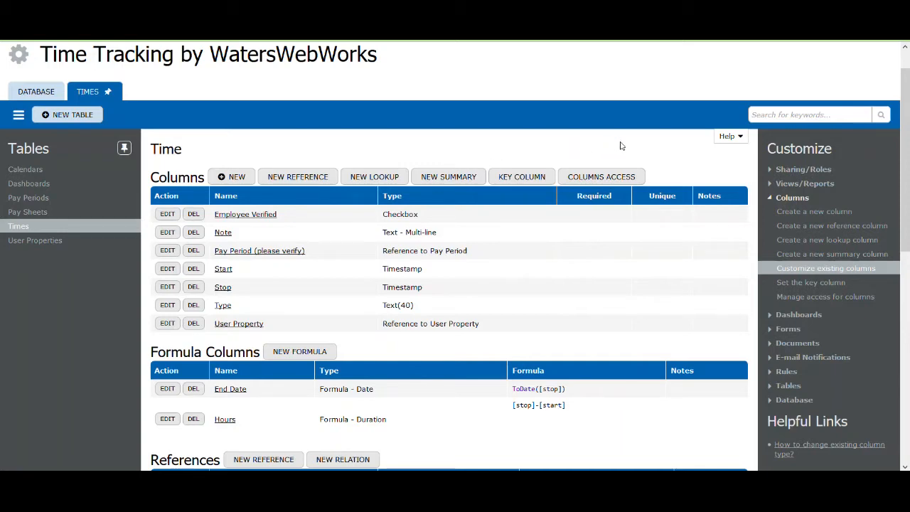
Show all records of the Times table and look through the start, stop, type and hours entries
left_click(32, 230)
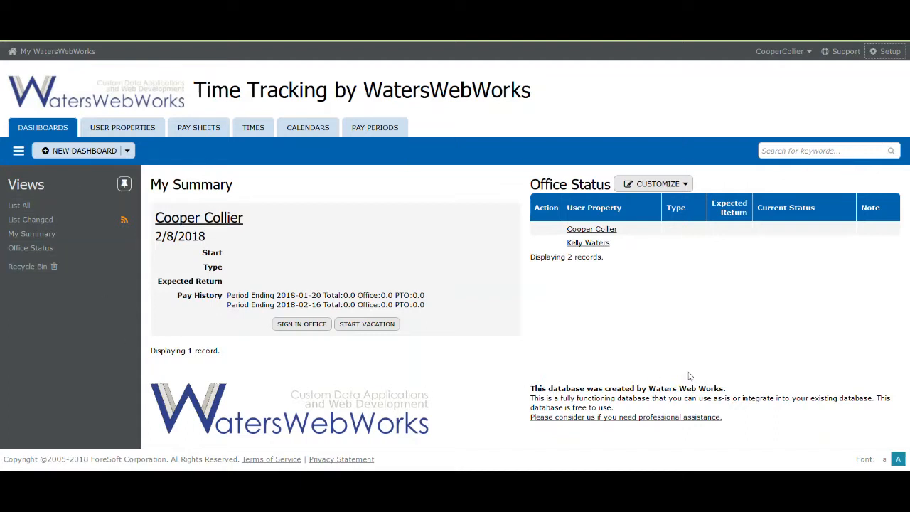
left_click(254, 129)
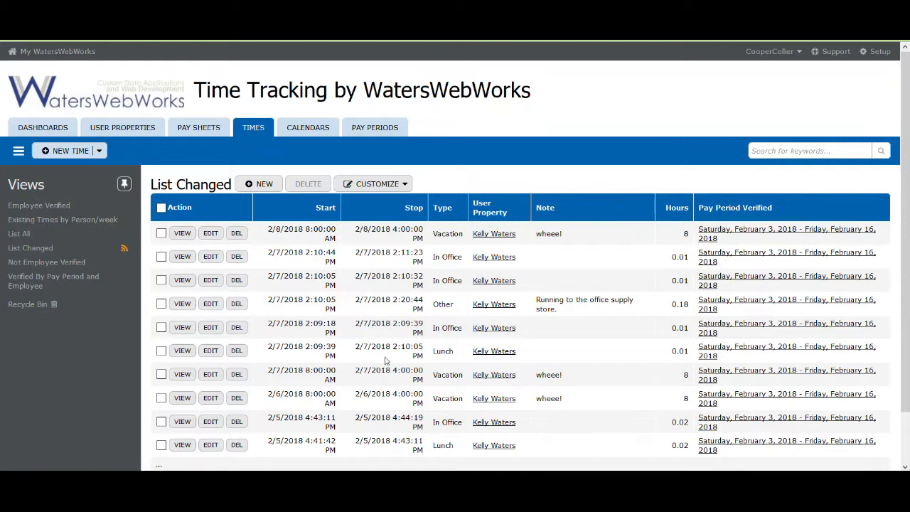
left_click(54, 233)
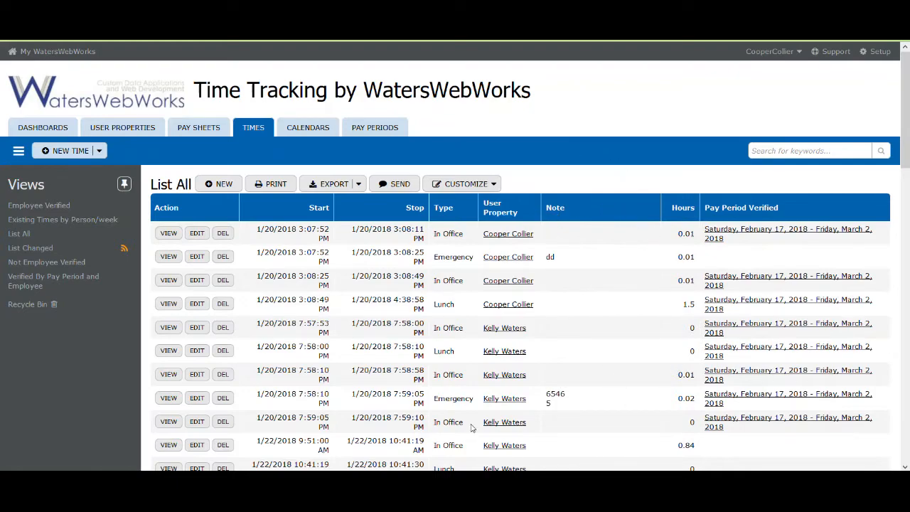
scroll(473, 427, "down", 5)
scroll(471, 419, "up", 5)
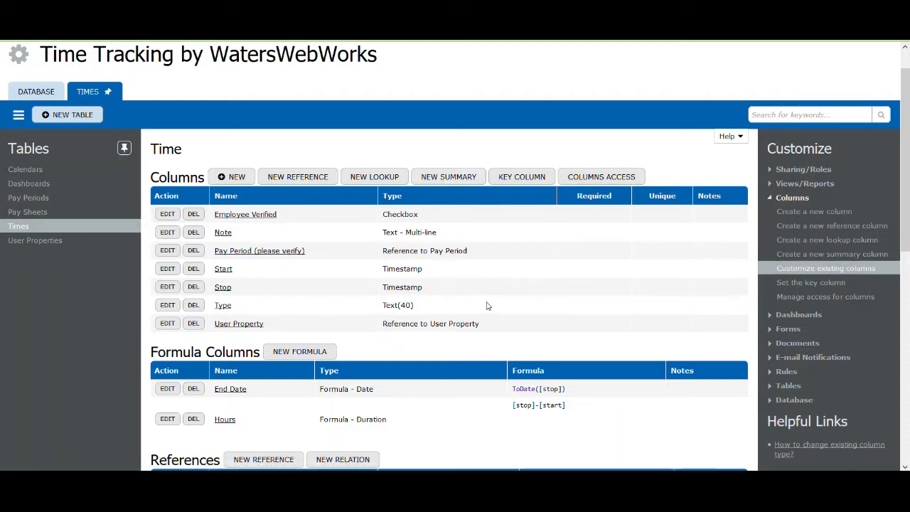
Open the Type column's settings, review its drop-down choices, and leave without saving
left_click(165, 307)
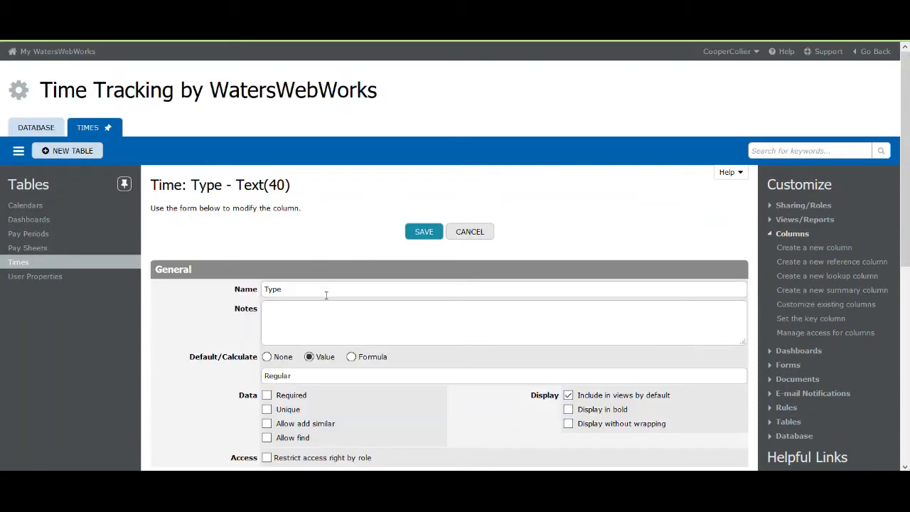
scroll(357, 345, "down", 3)
left_click(314, 386)
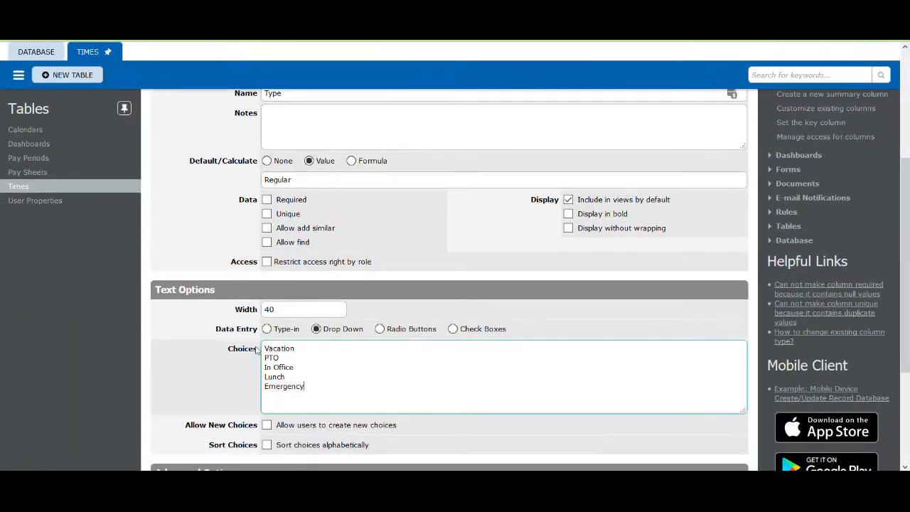
left_click_drag(262, 348, 315, 400)
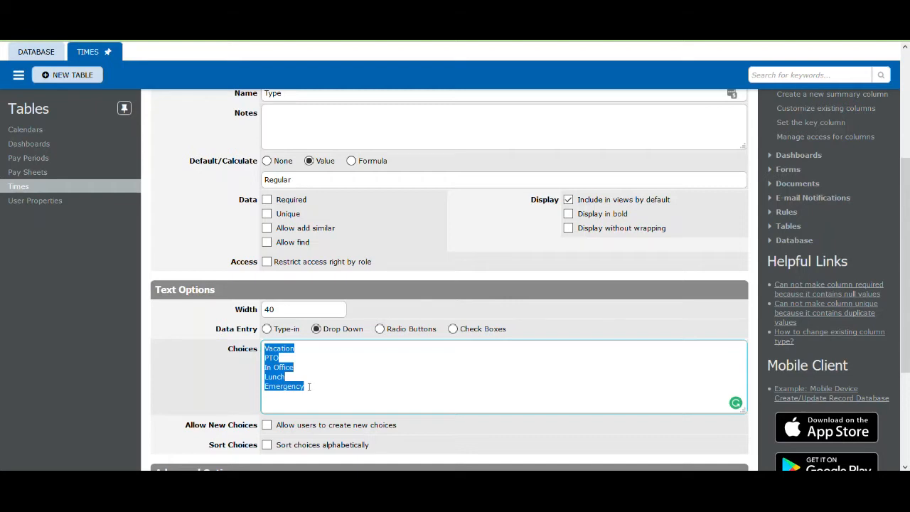
left_click(304, 390)
left_click_drag(306, 387, 265, 344)
scroll(399, 327, "up", 3)
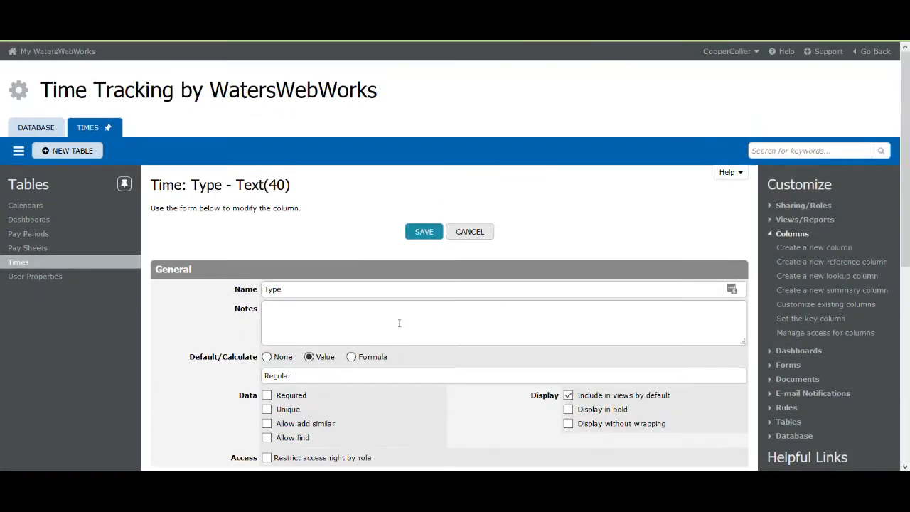
left_click(471, 232)
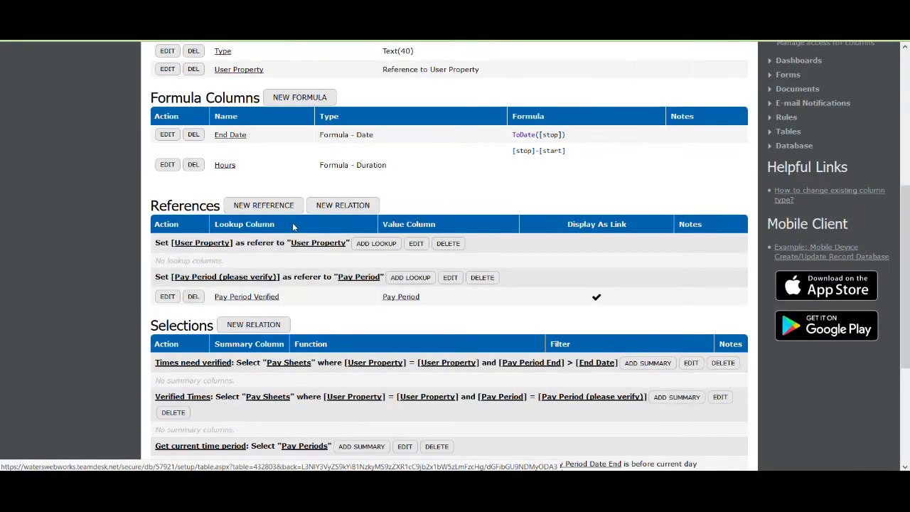
Review the Times table's columns, formula columns, references and selections in the setup
scroll(377, 298, "up", 3)
scroll(377, 300, "up", 2)
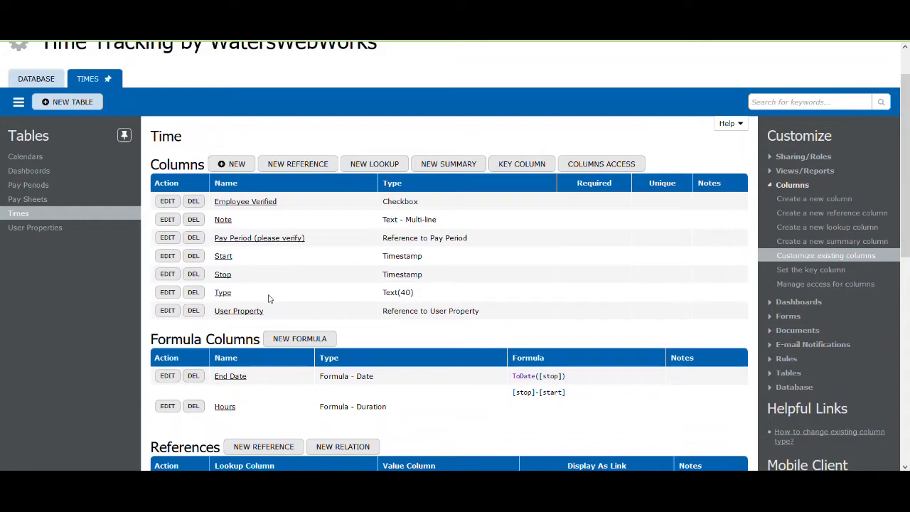
scroll(369, 292, "down", 2)
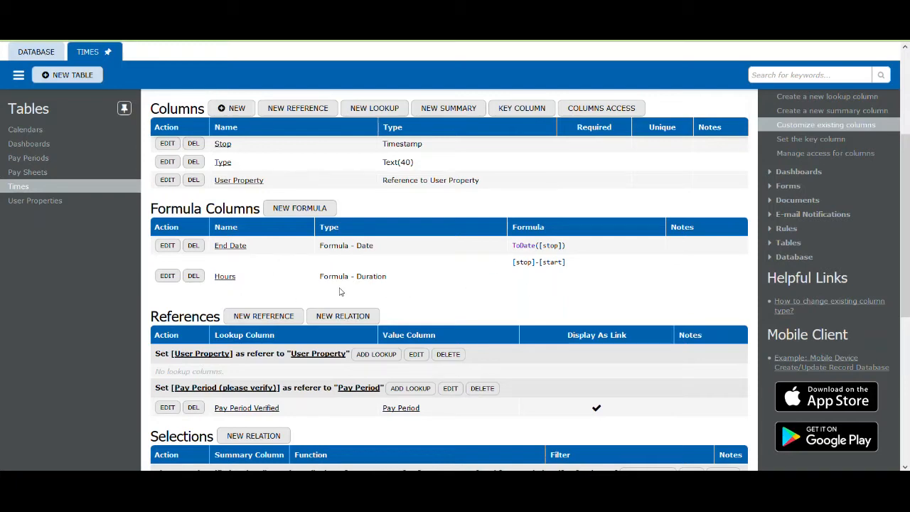
scroll(339, 290, "up", 5)
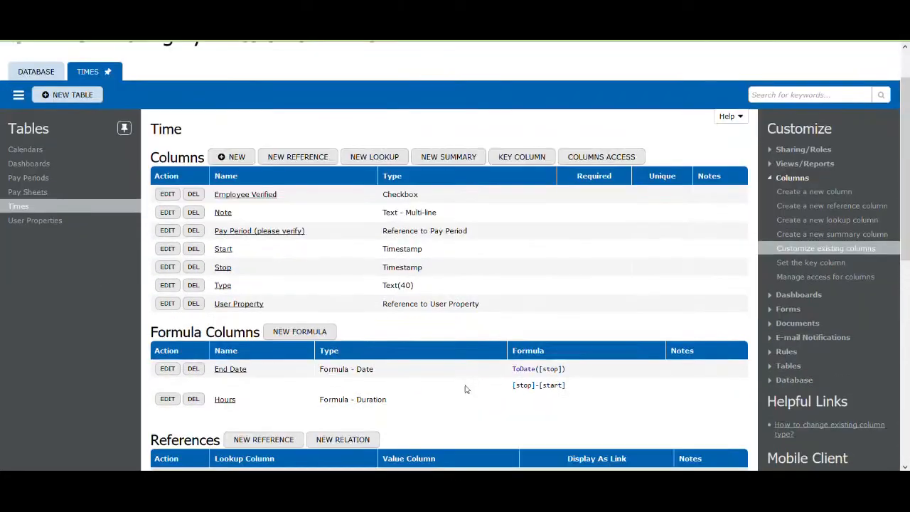
scroll(466, 389, "down", 1)
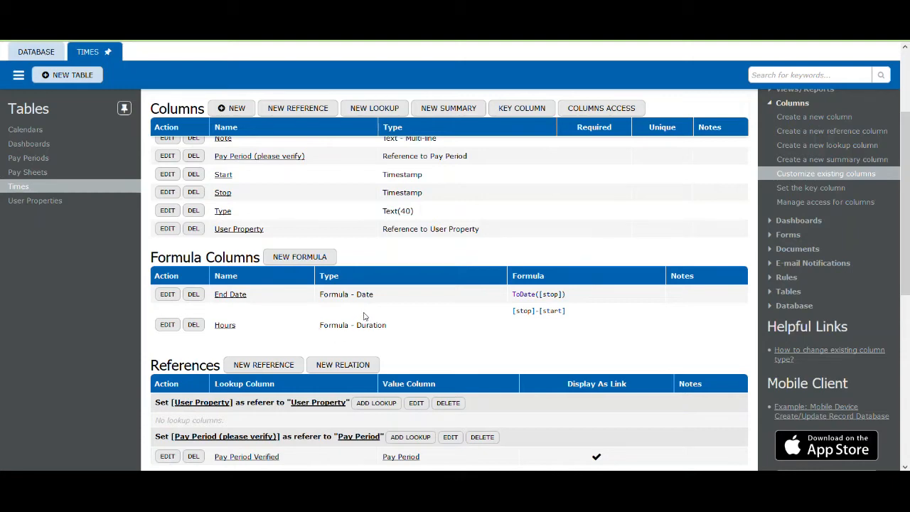
scroll(363, 316, "down", 3)
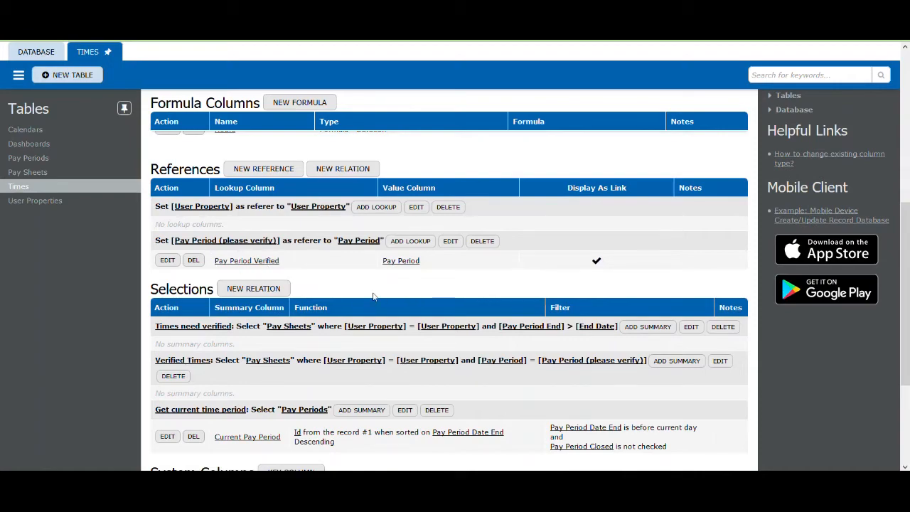
scroll(374, 296, "up", 5)
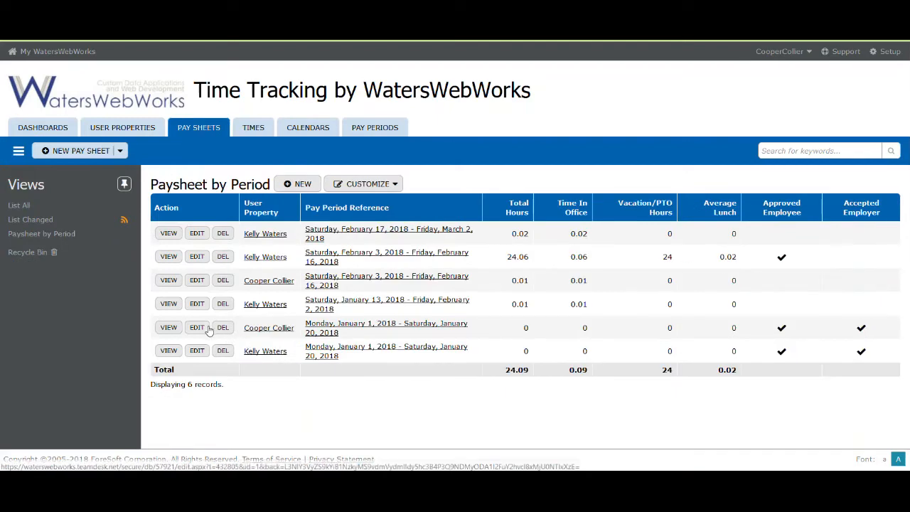
View the upper of the two pay sheets for January 1 to January 20, 2018, and return to the pay sheet list
left_click(174, 328)
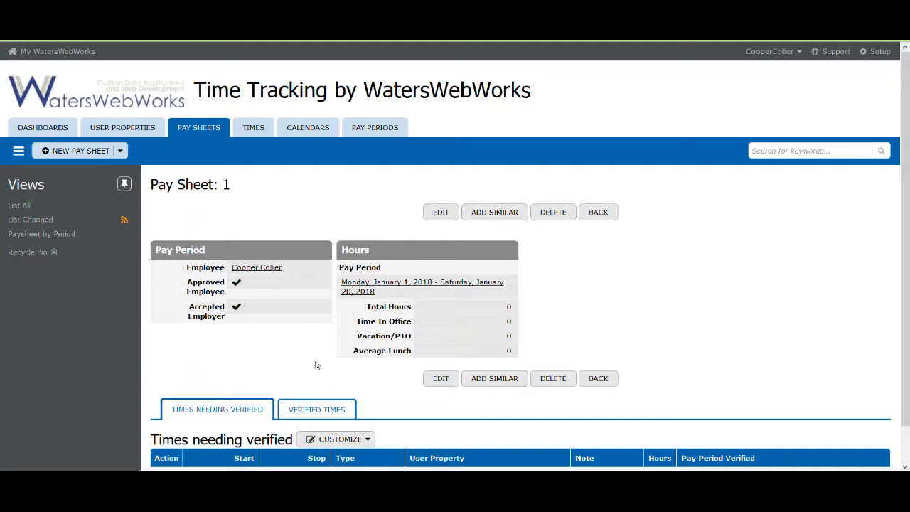
scroll(313, 342, "down", 1)
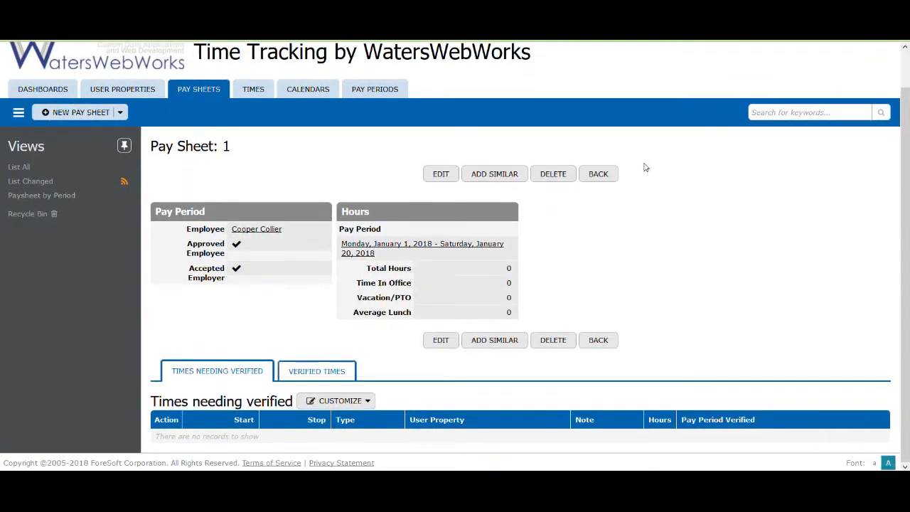
left_click(605, 177)
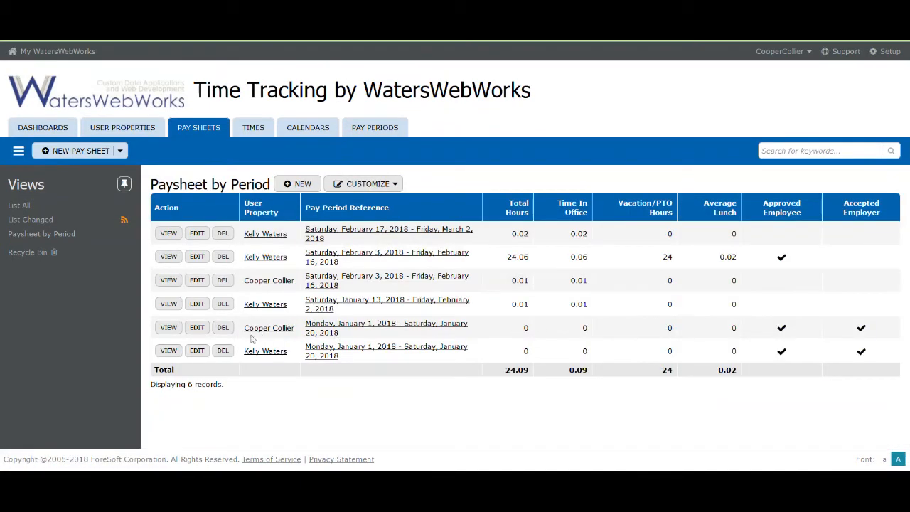
left_click(169, 327)
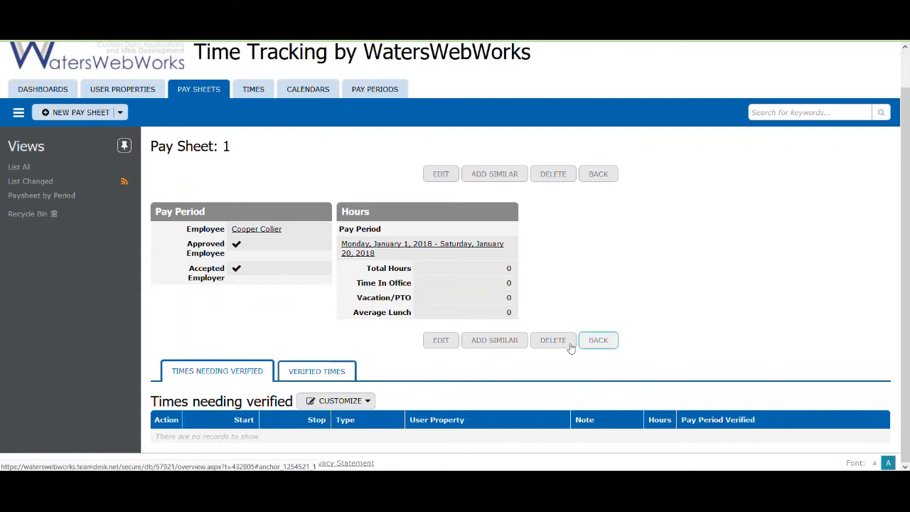
left_click(581, 342)
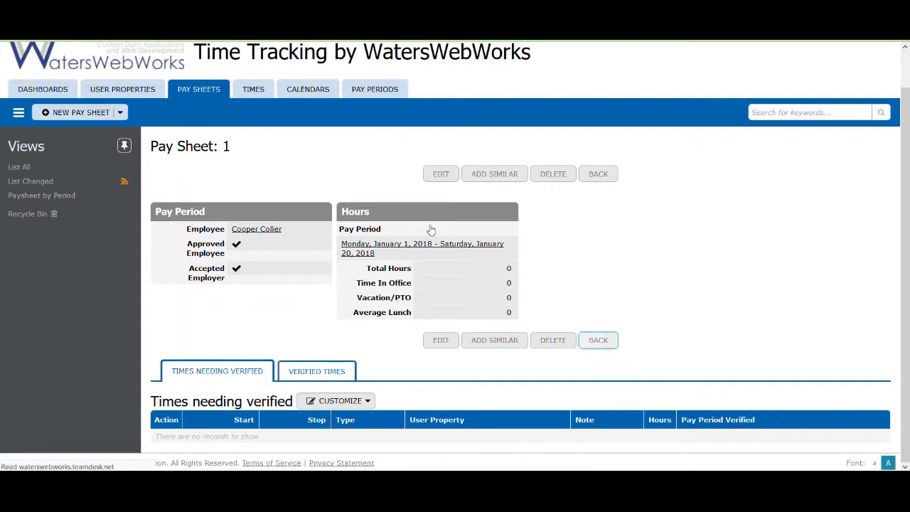
Check the verified times on the other January 1 to January 20, 2018 pay sheet and return to the list
left_click(168, 352)
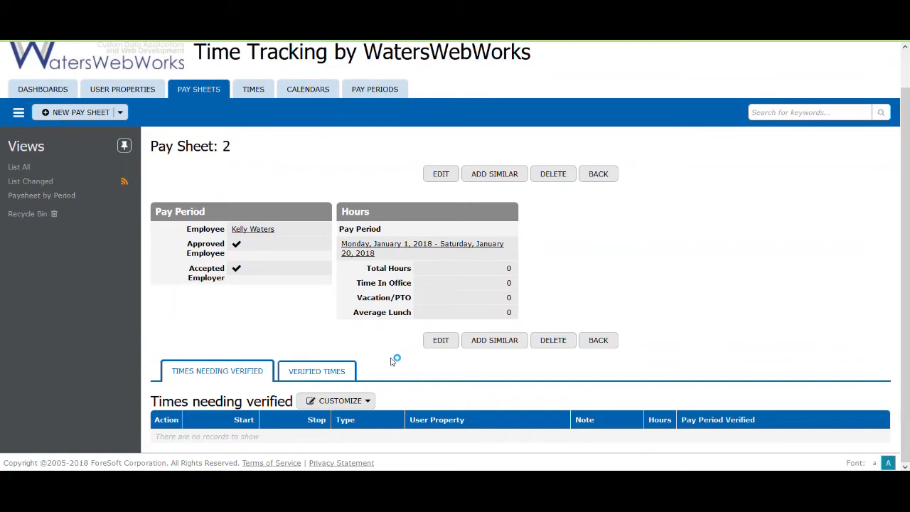
left_click(334, 369)
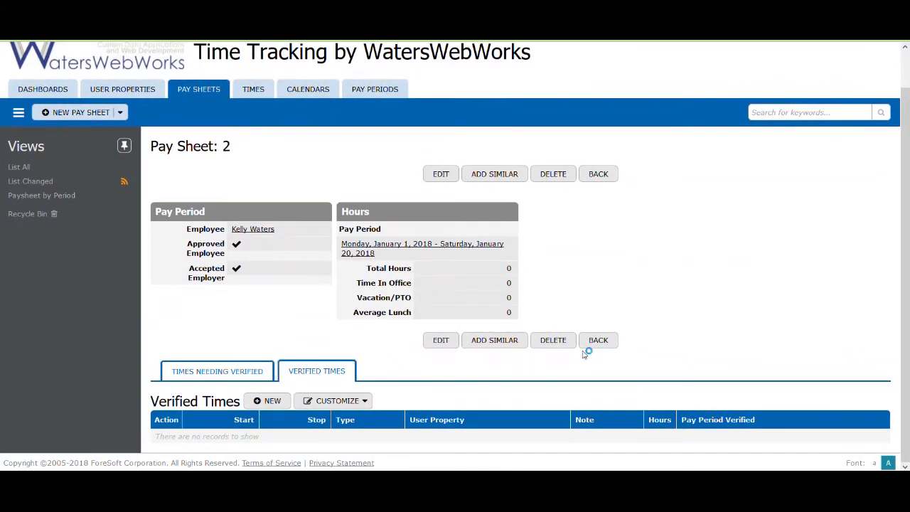
left_click(596, 341)
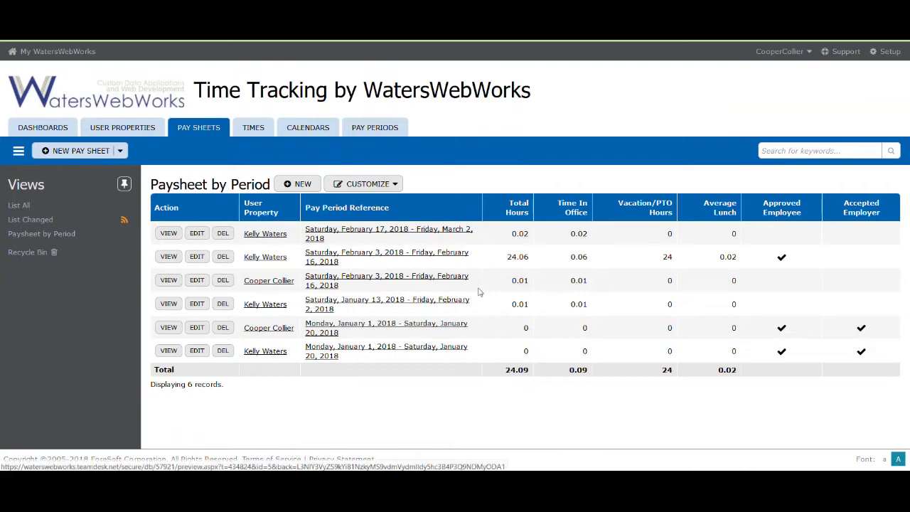
Open the employee-approved pay sheet for February 3 to February 16, 2018, and look at its times needing verification
left_click(195, 260)
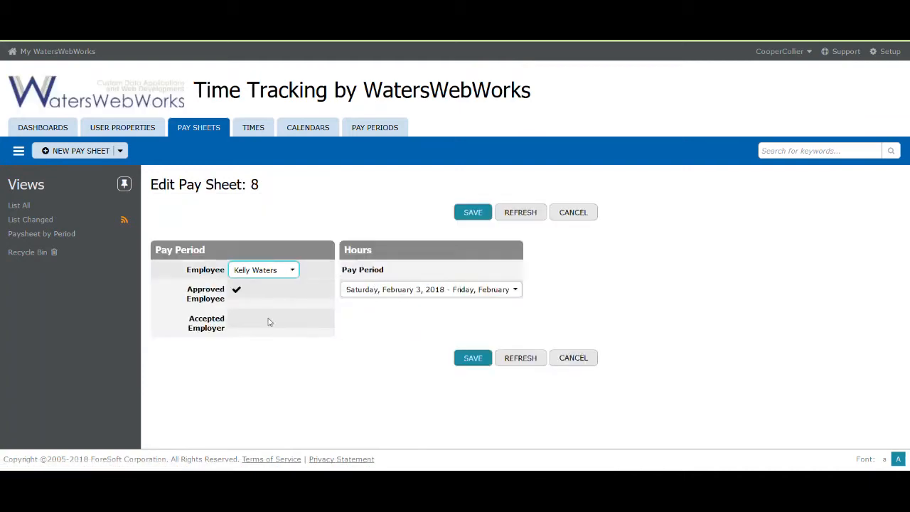
left_click(571, 361)
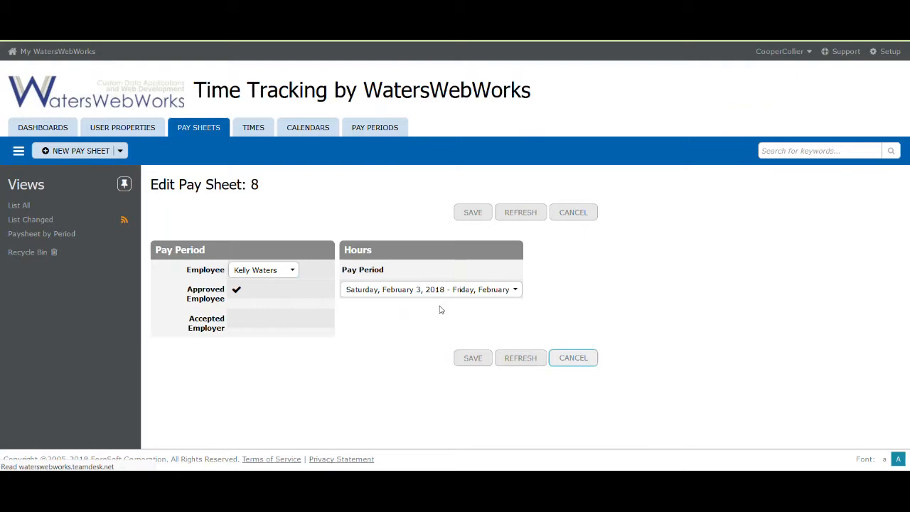
left_click(167, 258)
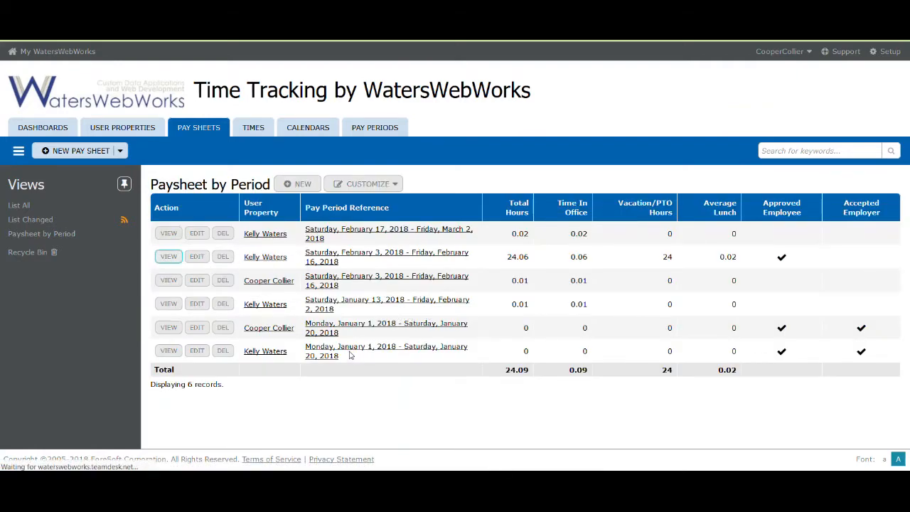
scroll(347, 338, "down", 3)
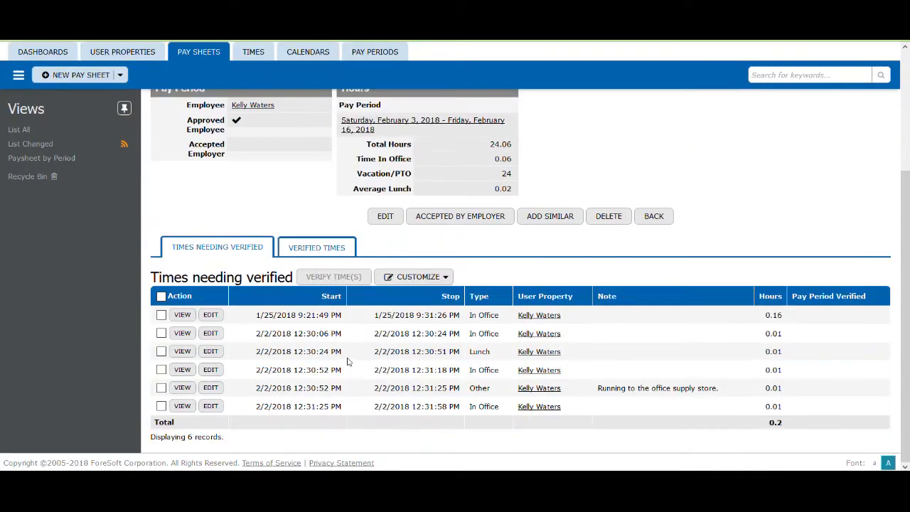
Open time verification for the Lunch entry, view the available pay periods, and cancel without saving
left_click(162, 351)
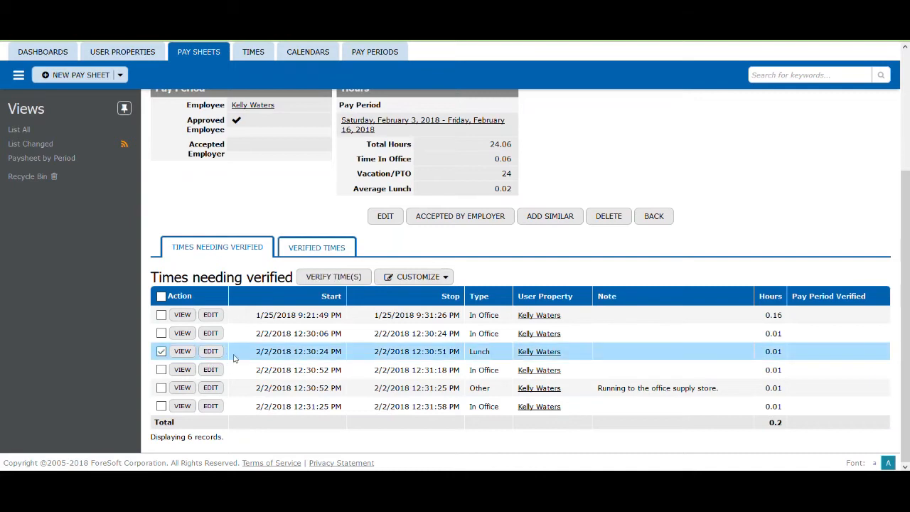
left_click(335, 279)
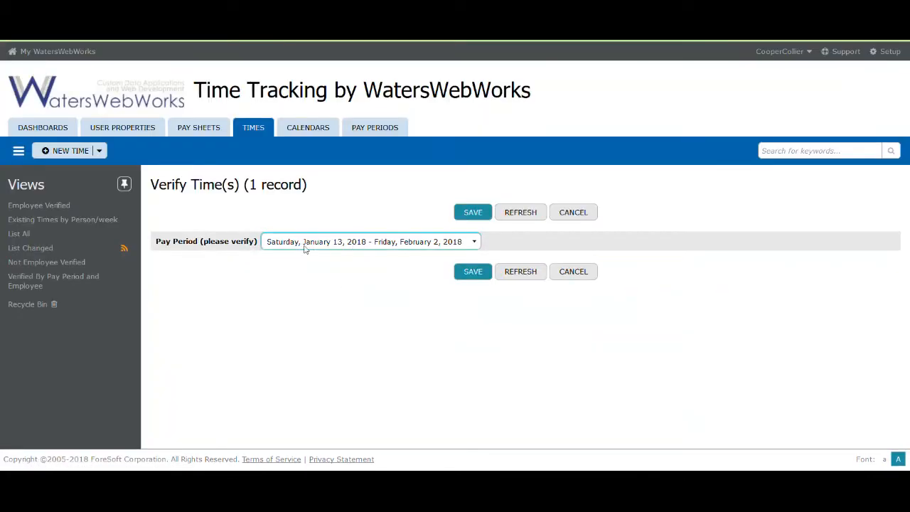
left_click(355, 244)
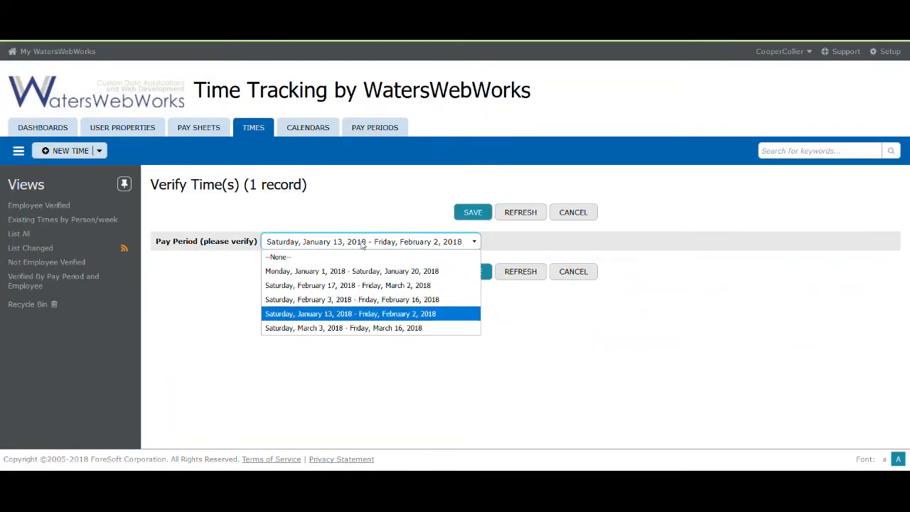
left_click(590, 346)
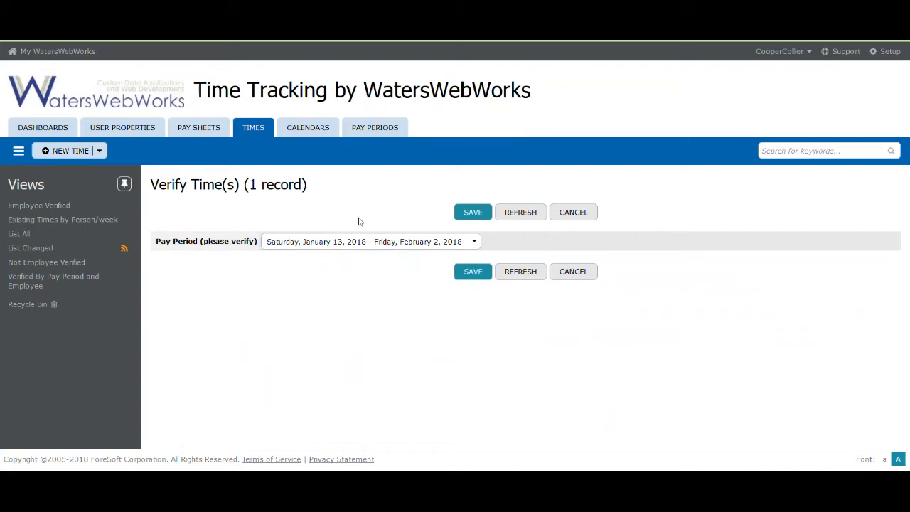
left_click(594, 276)
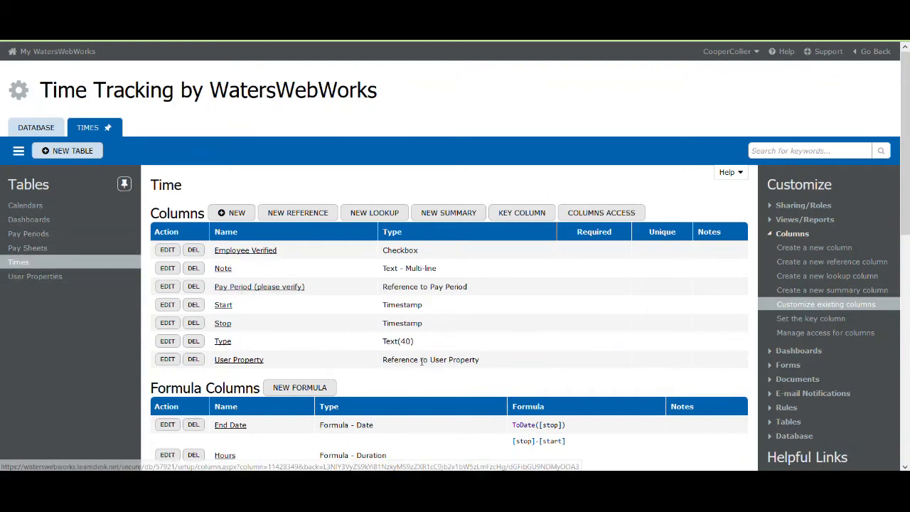
Examine the Times table's references, selection relations to Pay Sheets and Pay Periods, and system columns in the setup
scroll(400, 347, "down", 4)
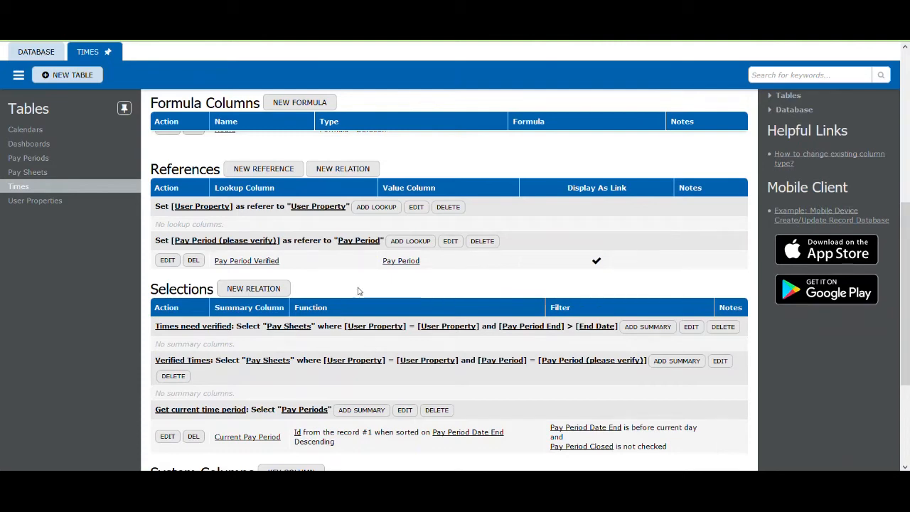
scroll(360, 290, "down", 1)
scroll(359, 290, "down", 1)
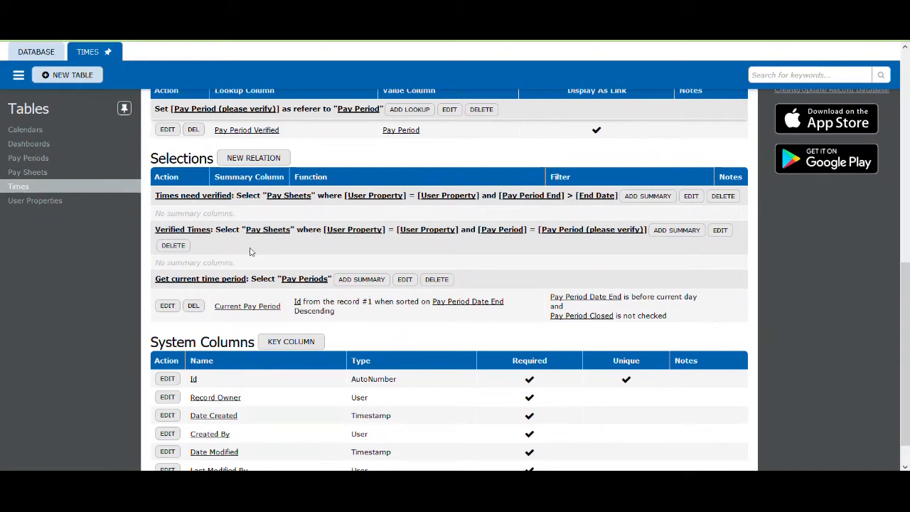
scroll(283, 253, "up", 4)
scroll(276, 305, "down", 2)
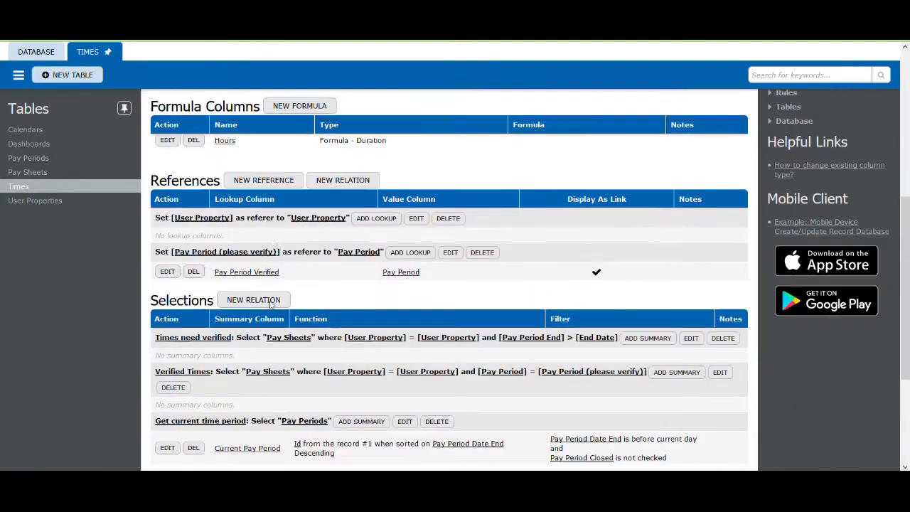
Review the Times table's references and selections, then open the Get current time period relation and examine its match conditions and columns
scroll(271, 304, "down", 3)
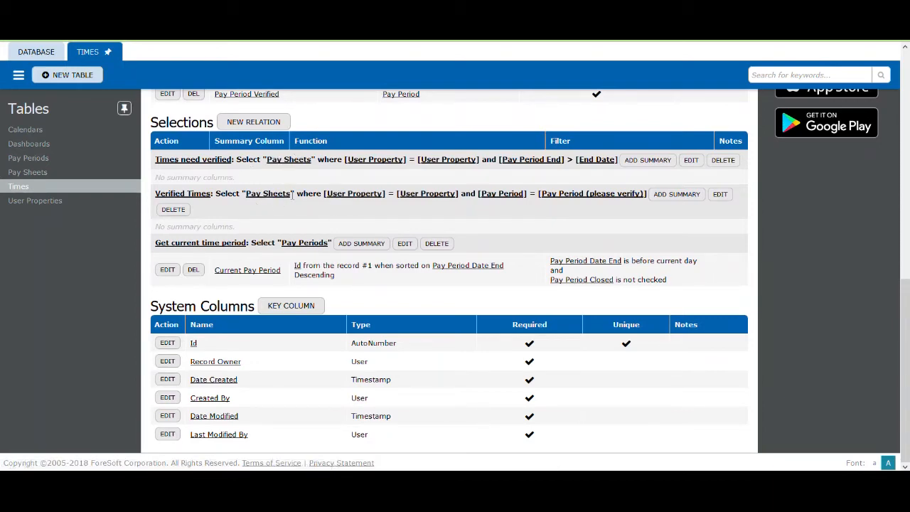
scroll(448, 236, "up", 1)
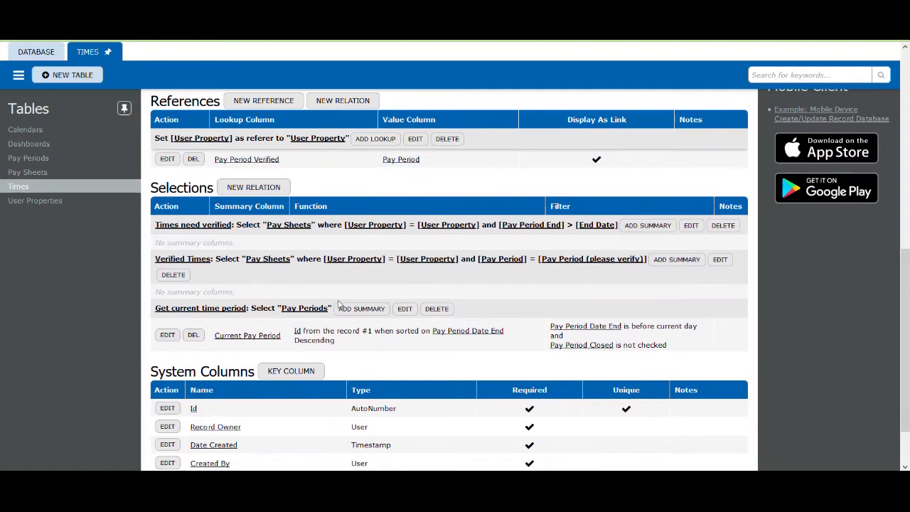
scroll(339, 302, "up", 3)
scroll(339, 301, "down", 3)
scroll(339, 300, "up", 3)
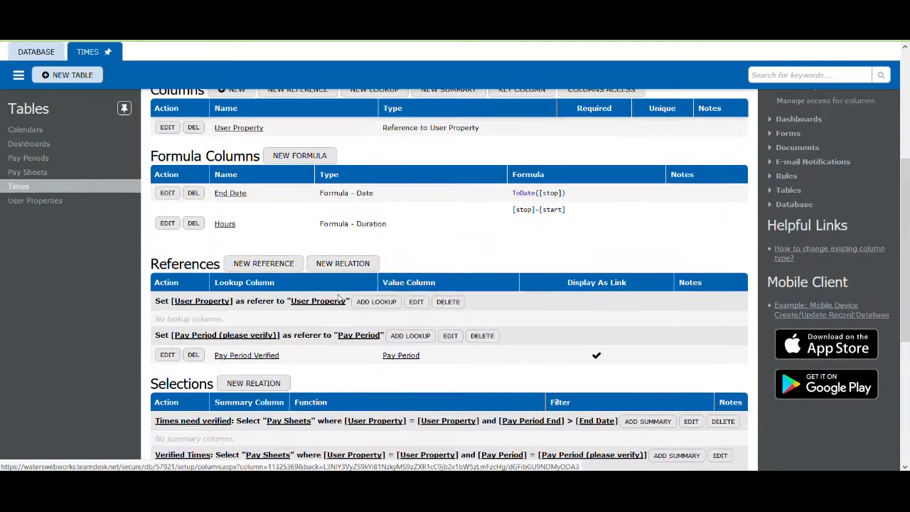
scroll(338, 295, "down", 3)
scroll(338, 297, "down", 1)
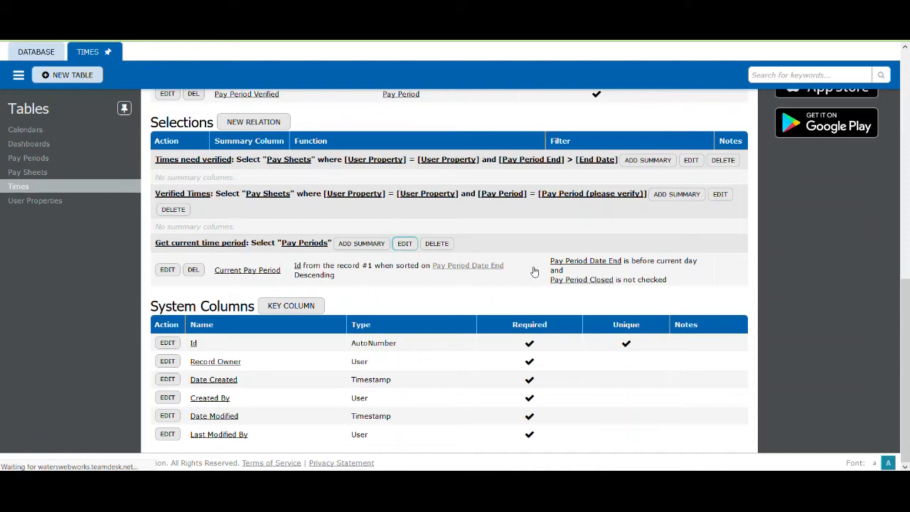
scroll(539, 268, "down", 2)
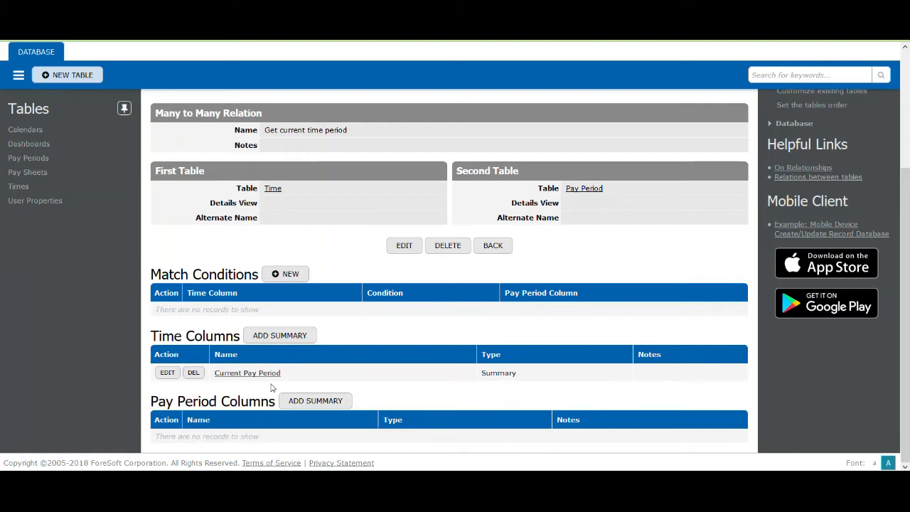
Open the Current Pay Period summary column, examine its aggregate options and filter, cancel without saving, and return to the Times columns
left_click(168, 373)
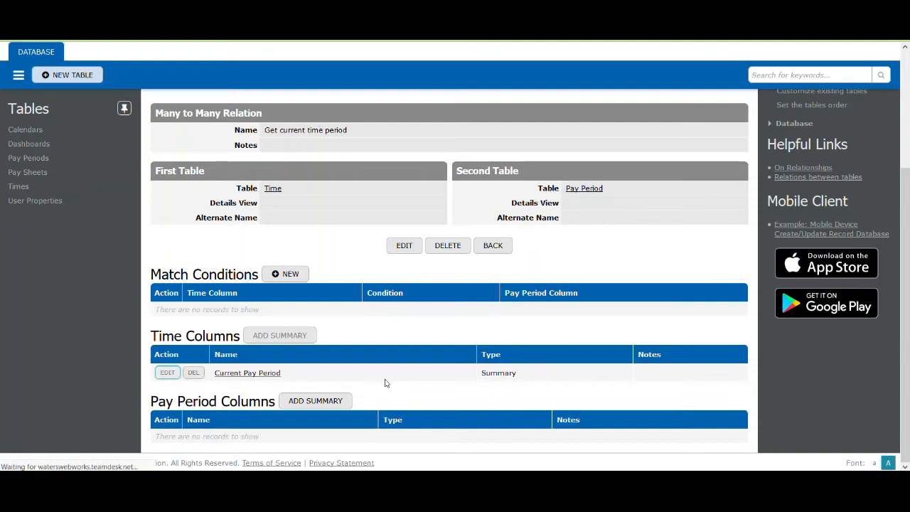
scroll(476, 338, "down", 5)
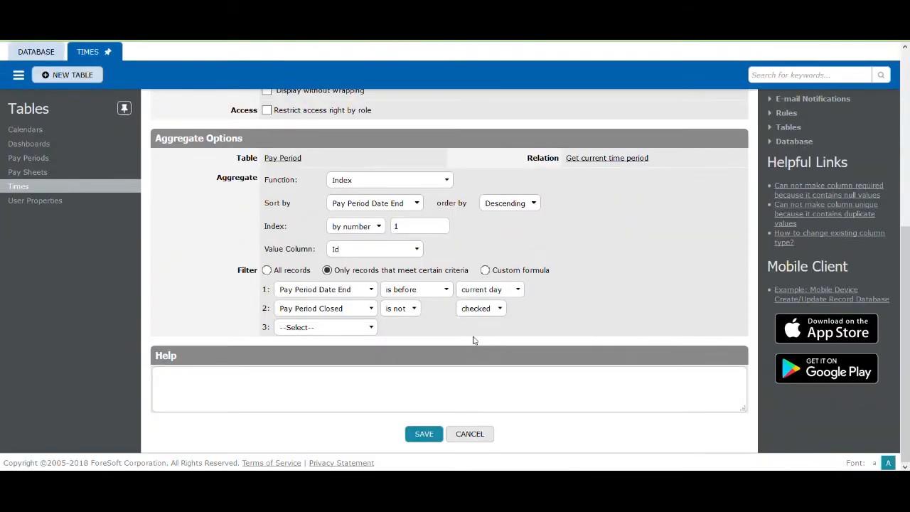
scroll(473, 340, "up", 2)
scroll(471, 340, "down", 2)
scroll(595, 339, "up", 5)
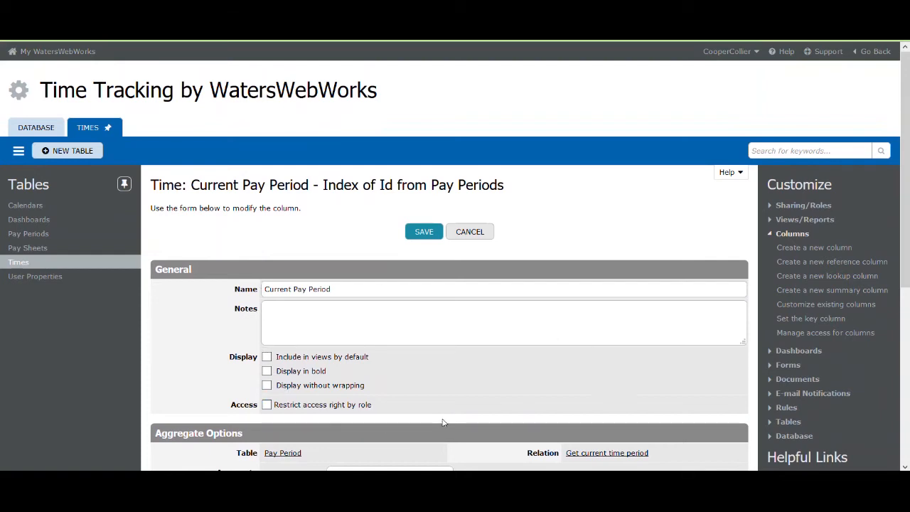
scroll(448, 412, "down", 4)
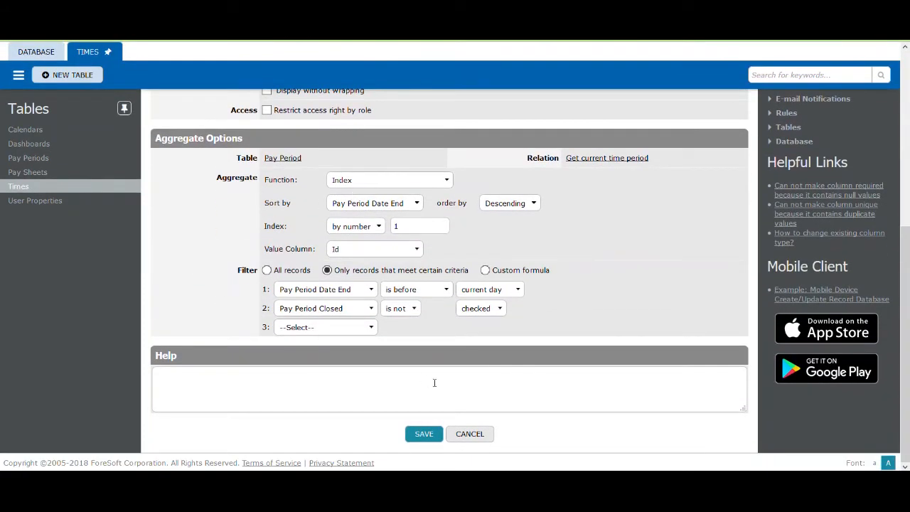
scroll(492, 393, "up", 5)
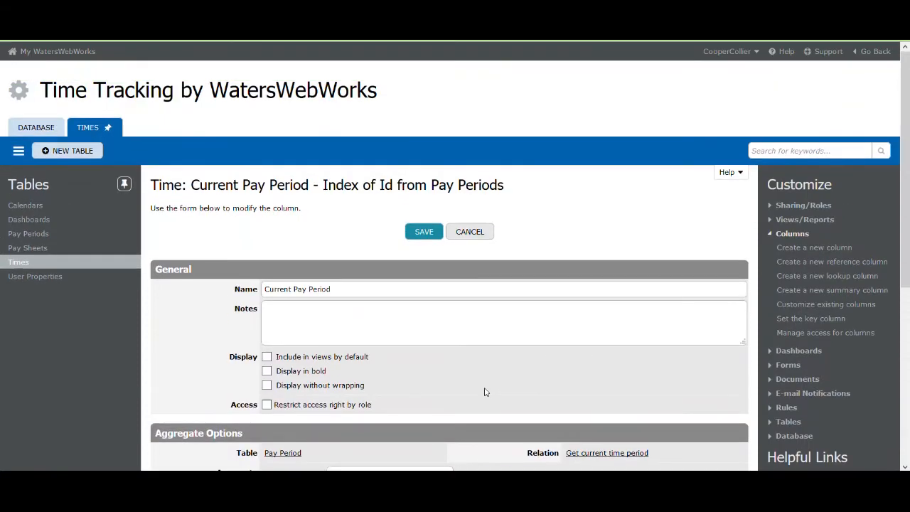
scroll(330, 322, "down", 1)
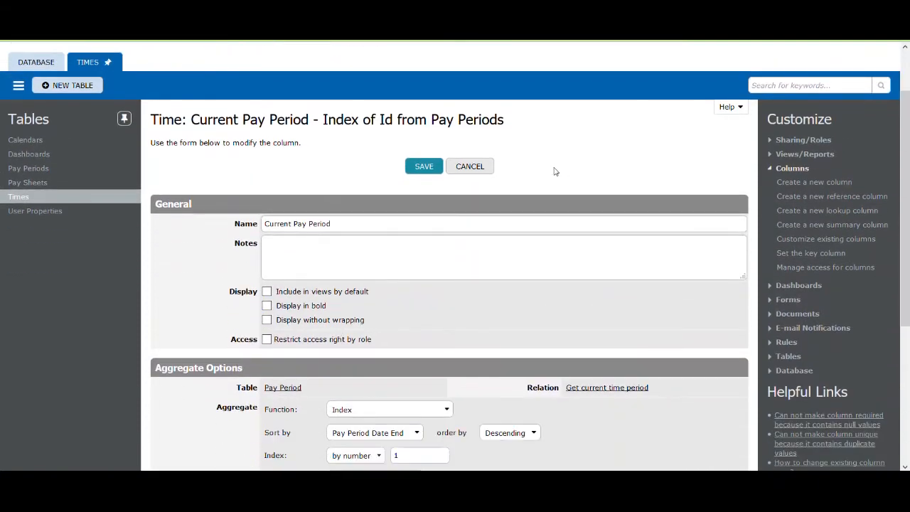
left_click(469, 167)
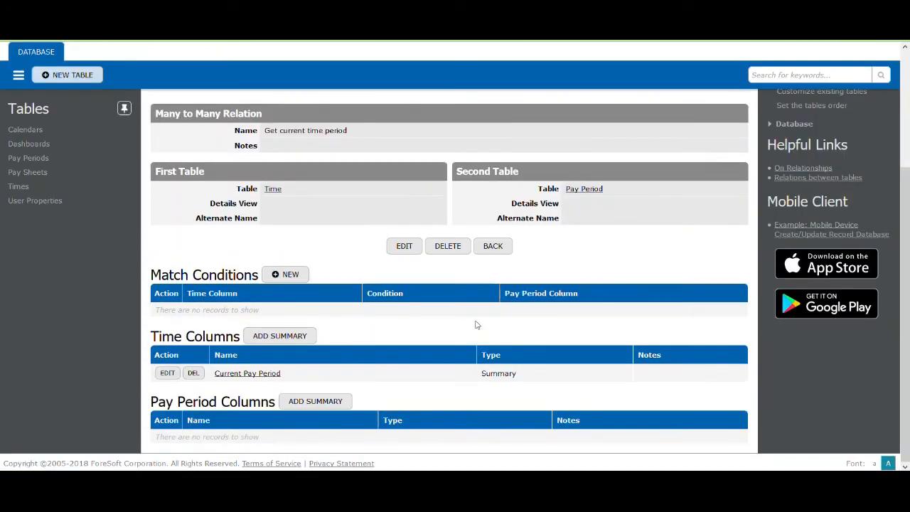
scroll(471, 325, "up", 2)
left_click(508, 231)
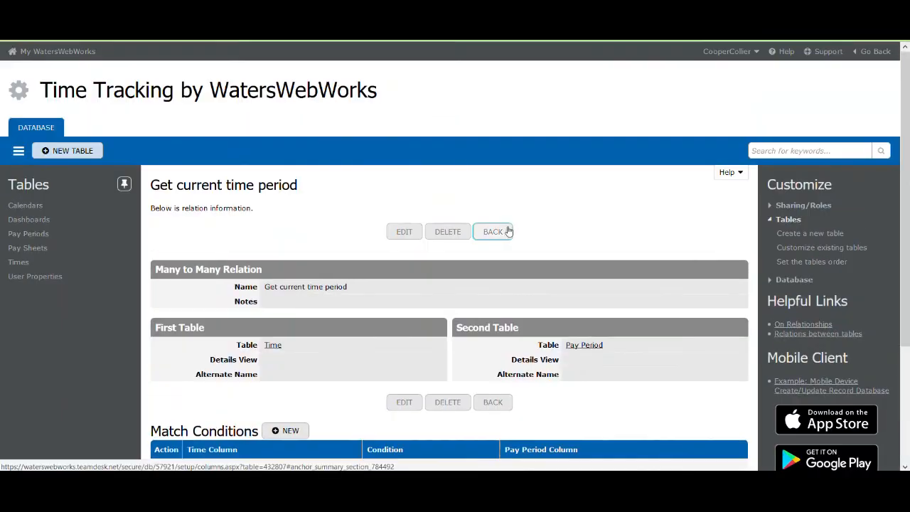
Open the Pay Period (please verify) reference column's settings, look them over, and cancel without saving
scroll(393, 381, "up", 7)
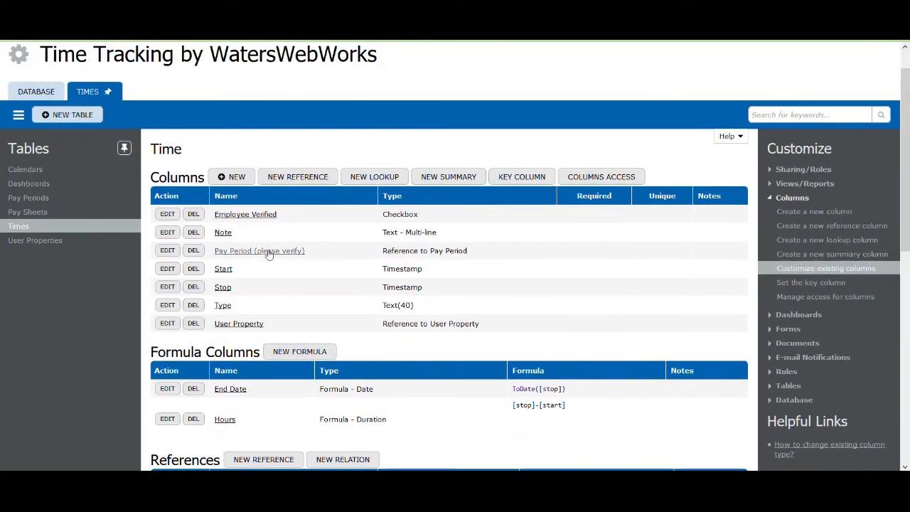
left_click(167, 251)
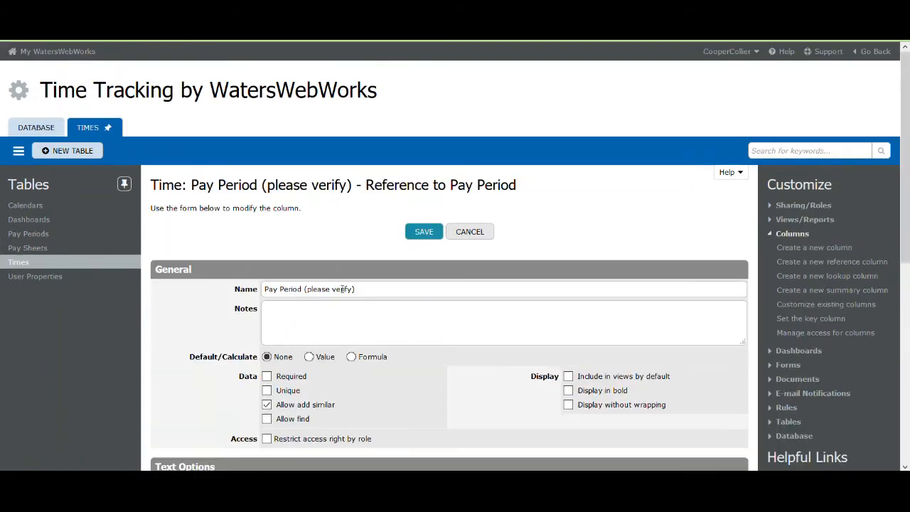
scroll(376, 289, "down", 3)
scroll(375, 287, "up", 3)
scroll(373, 285, "down", 3)
scroll(374, 288, "up", 3)
scroll(384, 370, "down", 5)
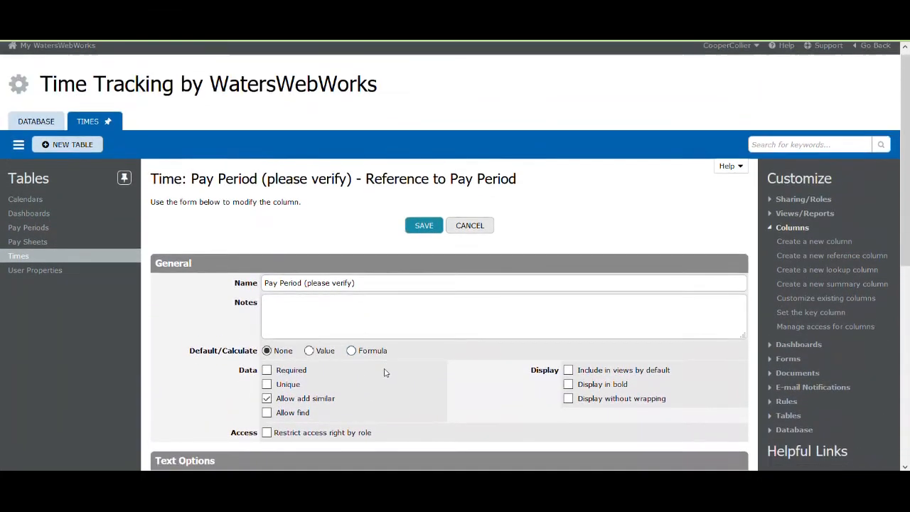
scroll(380, 369, "up", 5)
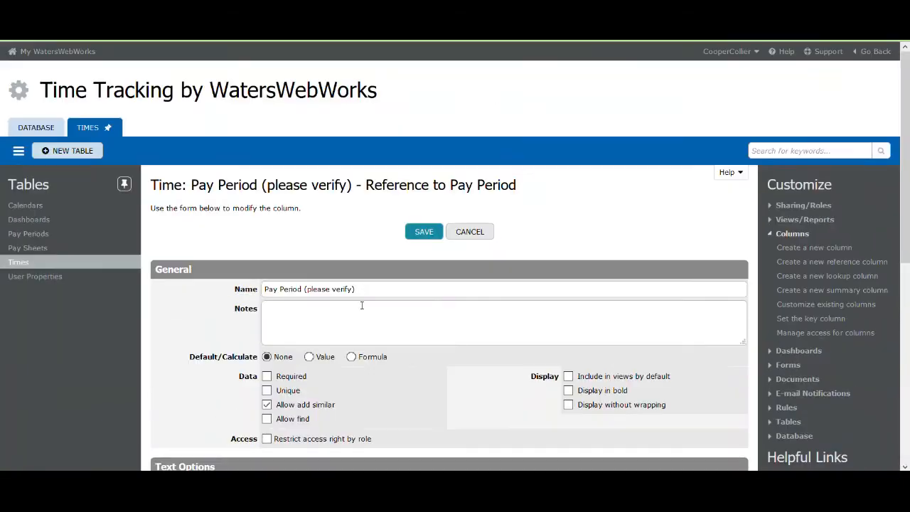
left_click(482, 231)
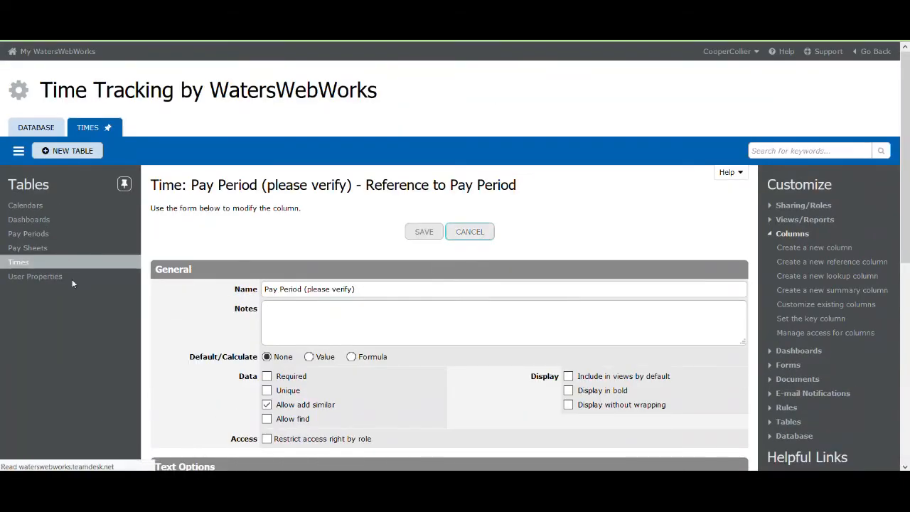
Examine the Pay Periods table's columns, selections and system columns in the setup
scroll(103, 280, "up", 3)
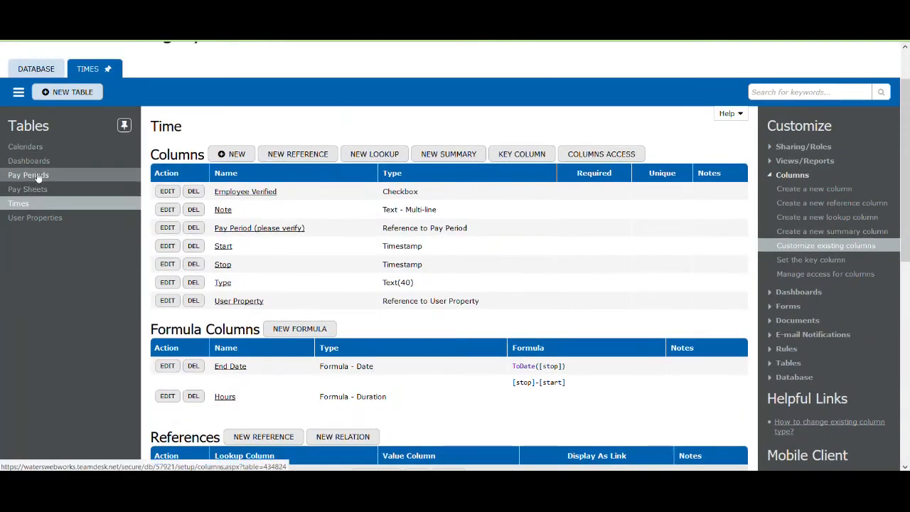
left_click(39, 175)
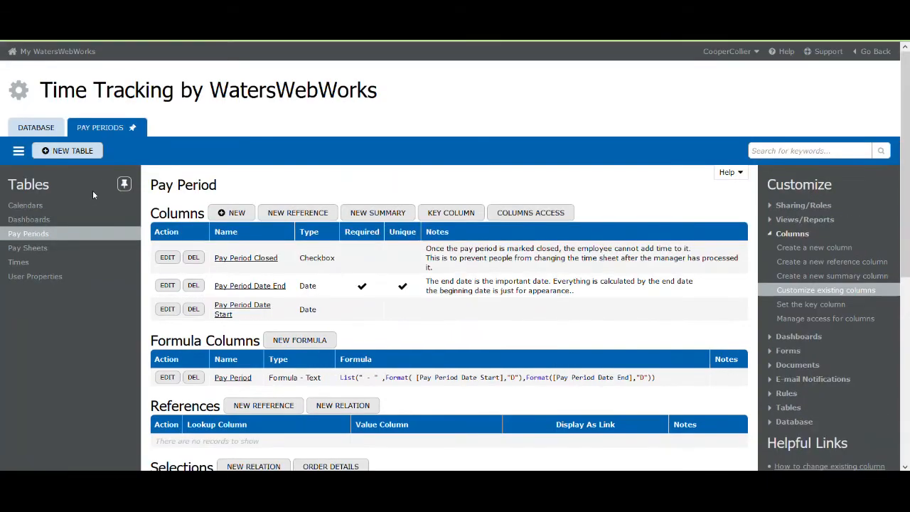
scroll(515, 374, "down", 5)
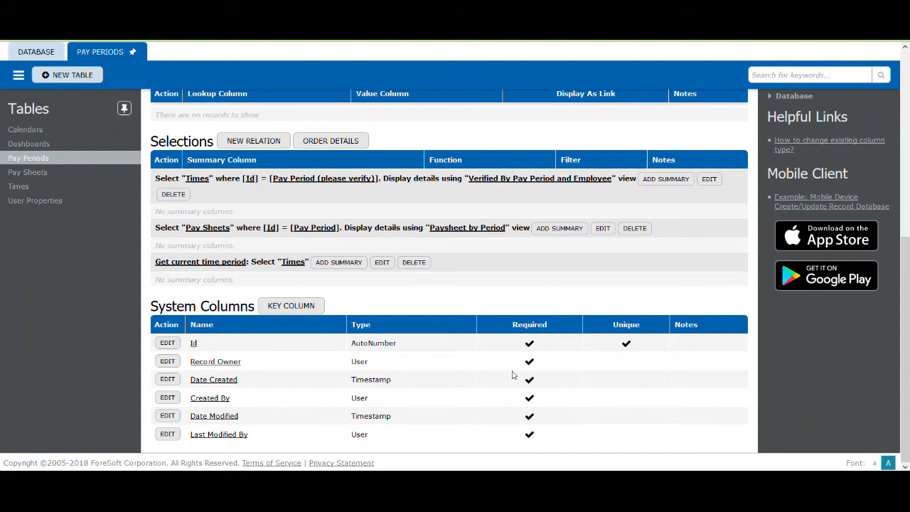
Return to the Times table's setup and open its list of custom buttons
left_click(44, 189)
scroll(570, 321, "down", 3)
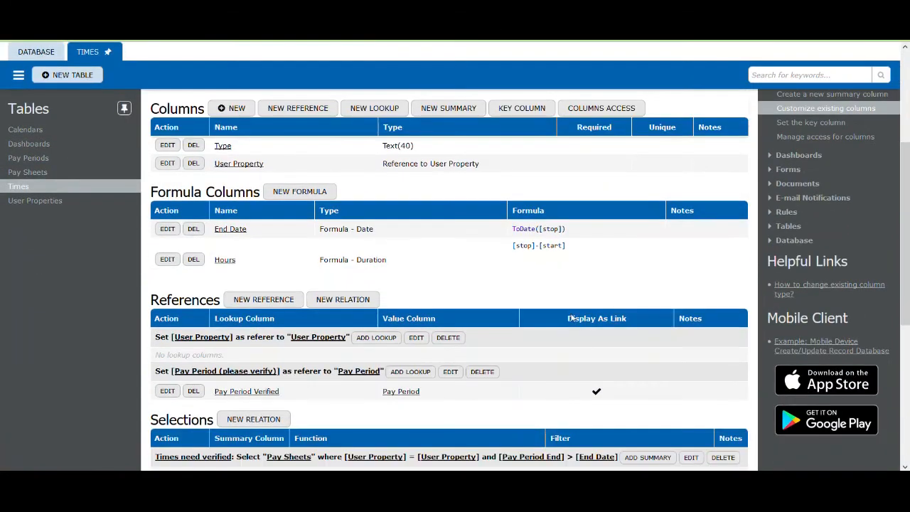
left_click(810, 212)
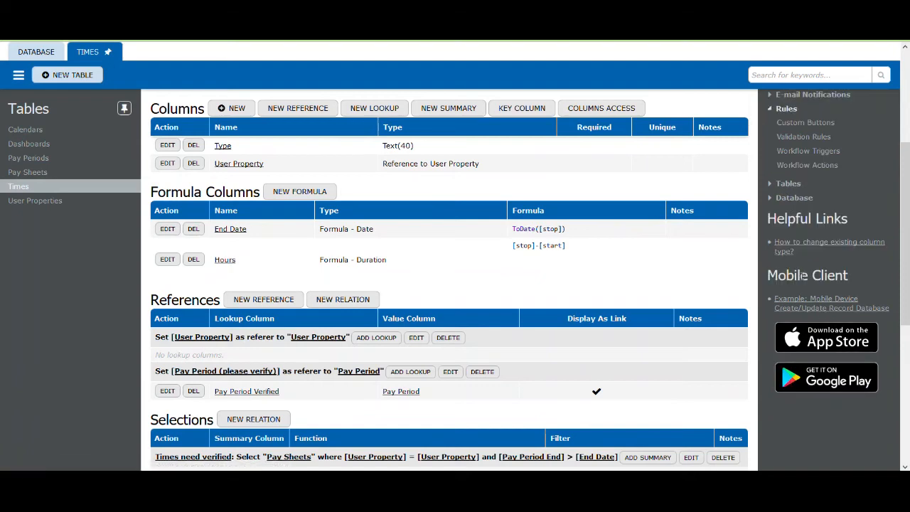
left_click(834, 125)
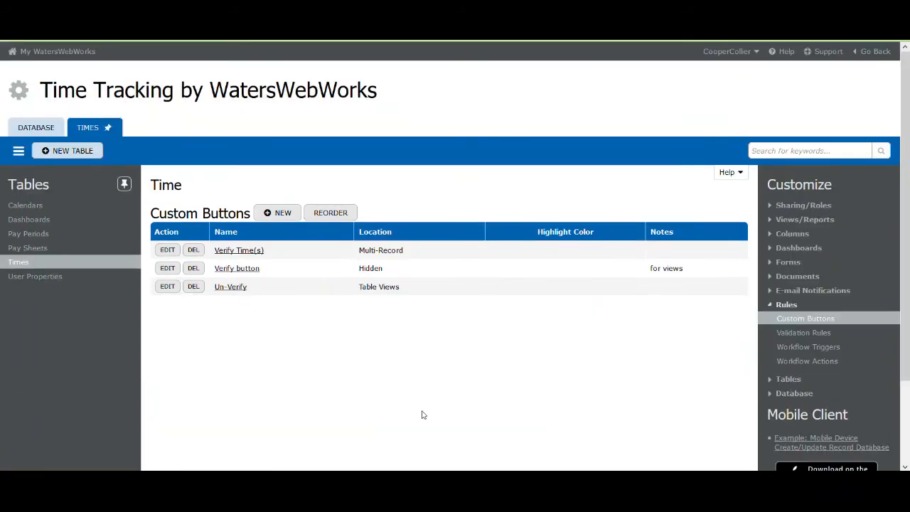
Examine the Verify Time(s) custom button's user input, matching filter and assignments, and return to the custom button list
left_click(159, 251)
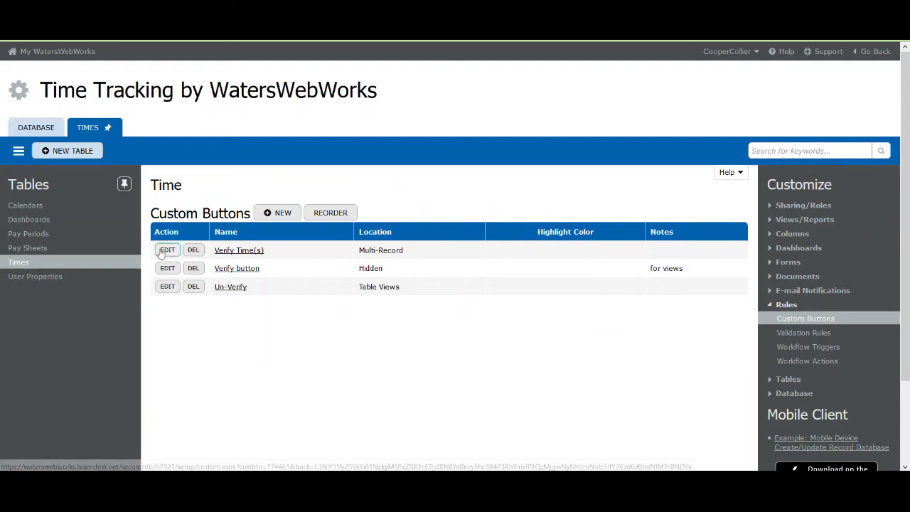
scroll(386, 308, "down", 2)
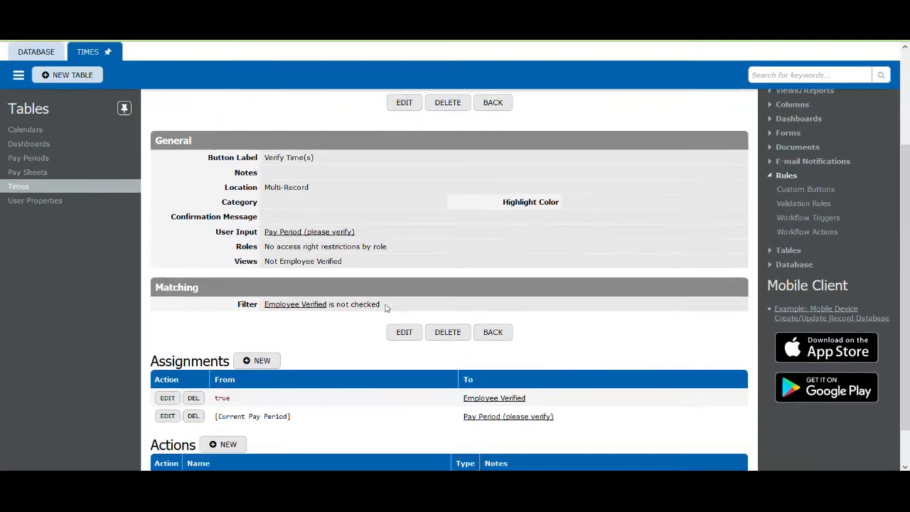
scroll(350, 374, "down", 1)
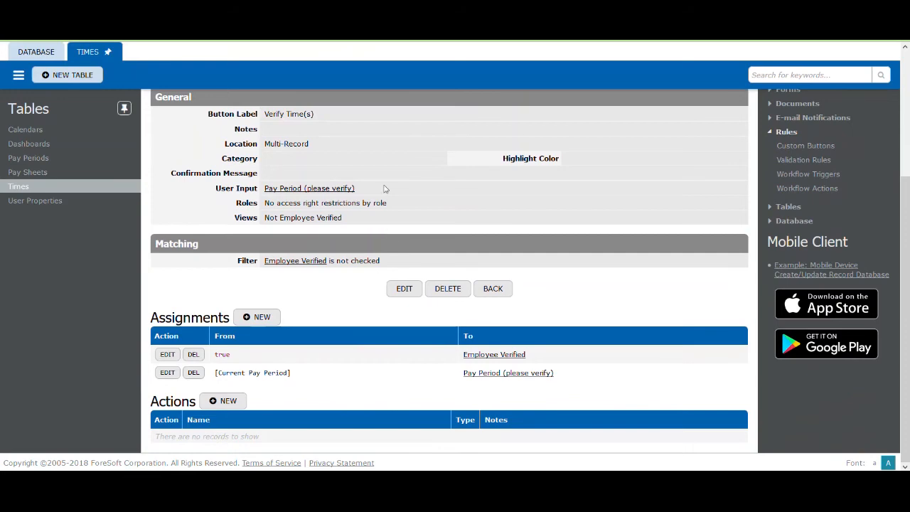
scroll(362, 296, "up", 3)
left_click(493, 231)
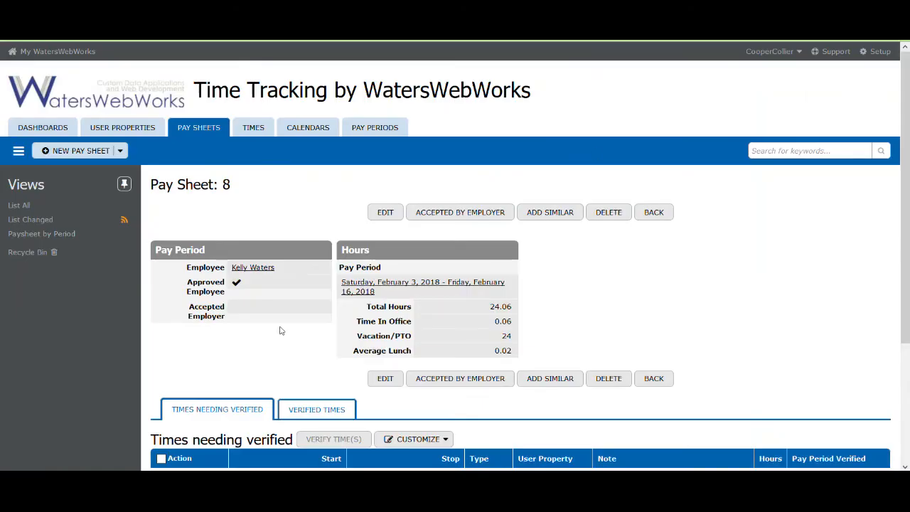
Reopen the employee-approved February 3 to February 16, 2018 pay sheet and select the 2/2/2018 12:30:06 PM In Office entry for verification
left_click(653, 212)
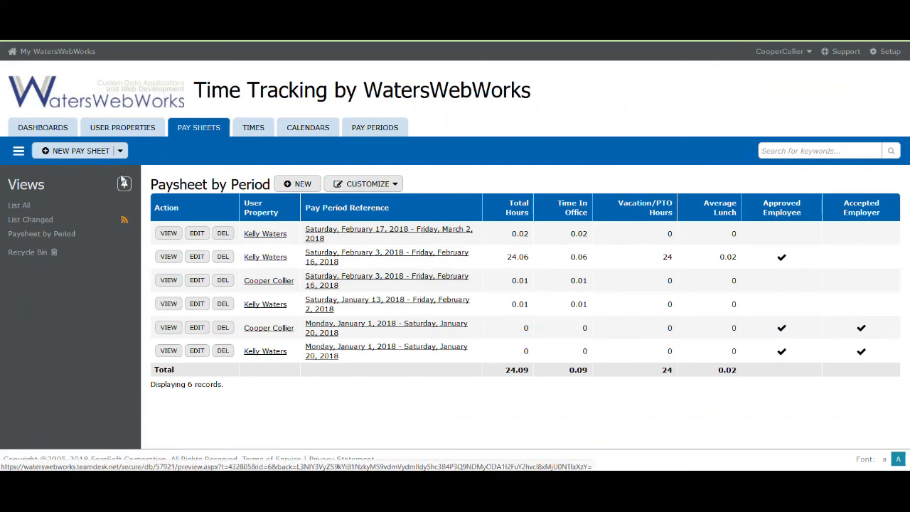
left_click(169, 257)
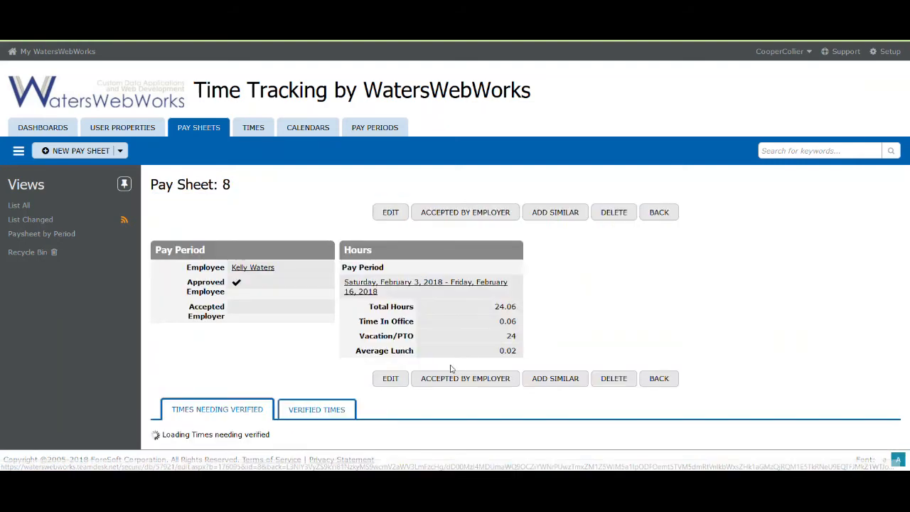
scroll(327, 364, "down", 1)
scroll(323, 366, "down", 3)
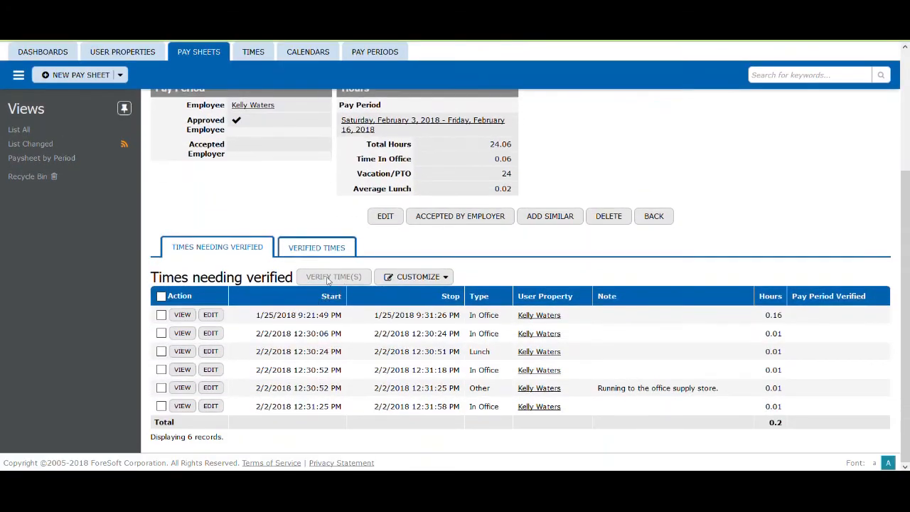
left_click(161, 333)
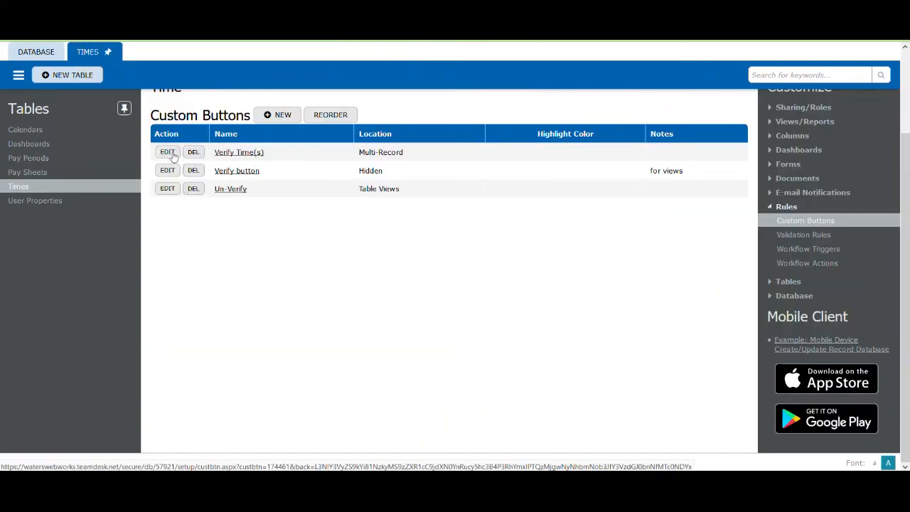
Inspect the Verify Time(s) button's assignments, user input column and view restrictions in its edit form, and leave without saving
left_click(172, 156)
scroll(382, 329, "down", 2)
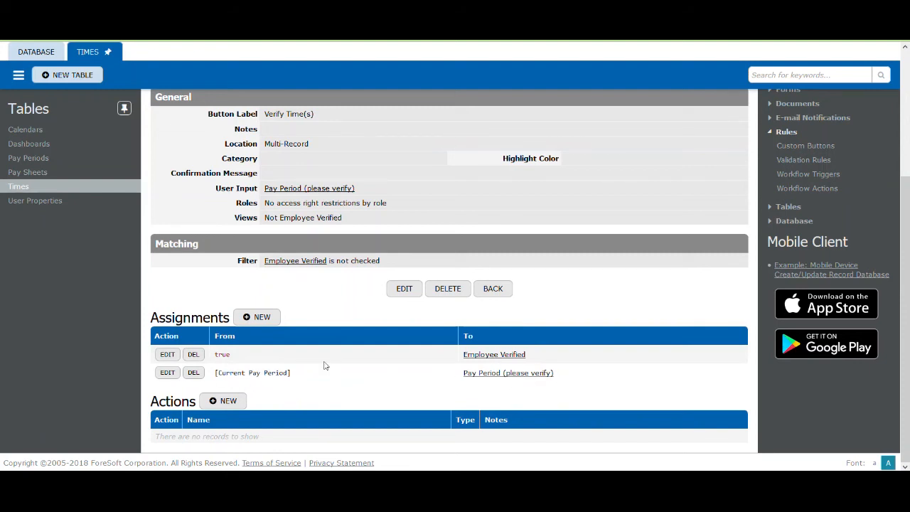
scroll(369, 381, "up", 3)
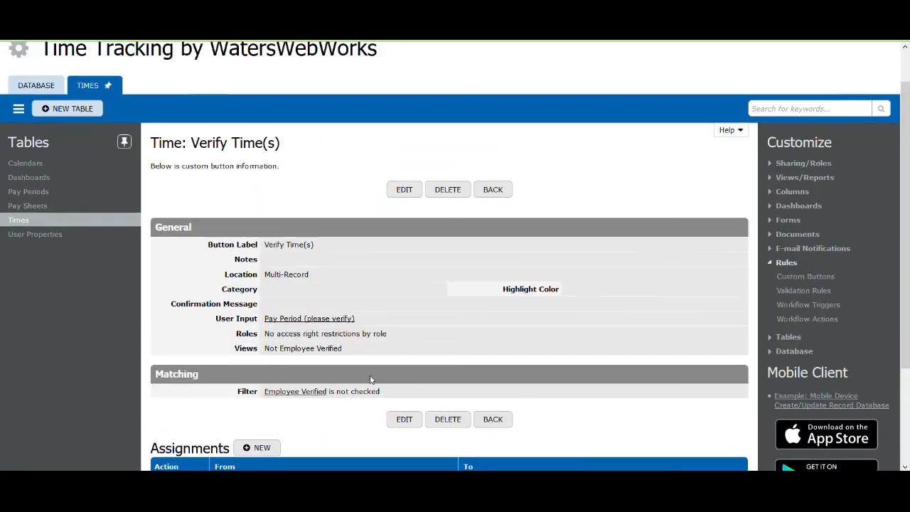
left_click(405, 421)
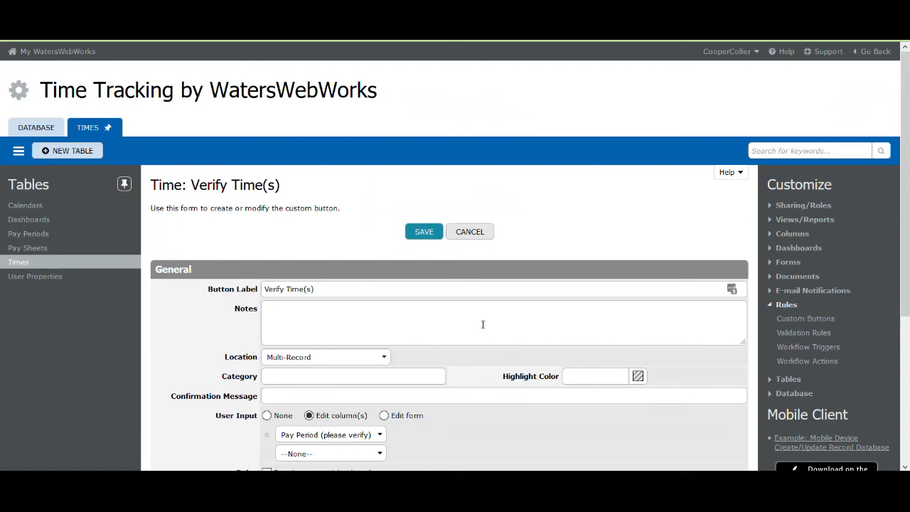
scroll(483, 324, "down", 2)
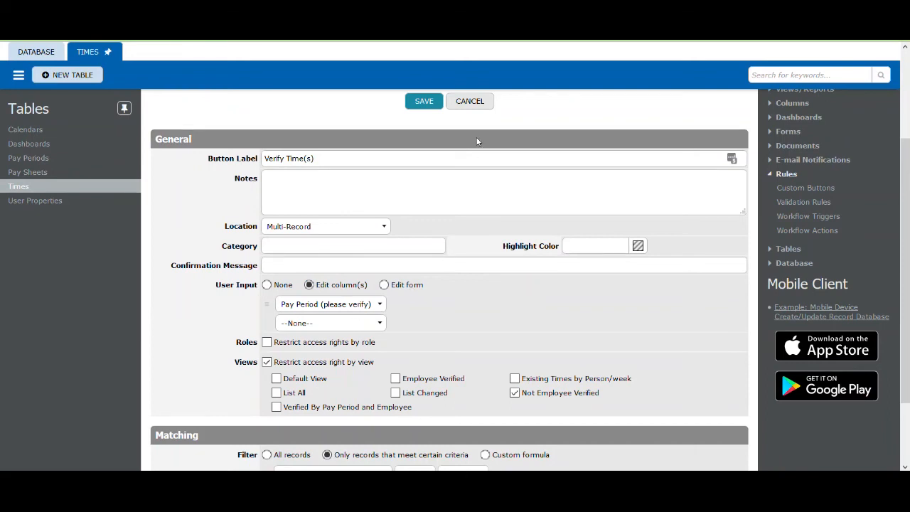
left_click(478, 103)
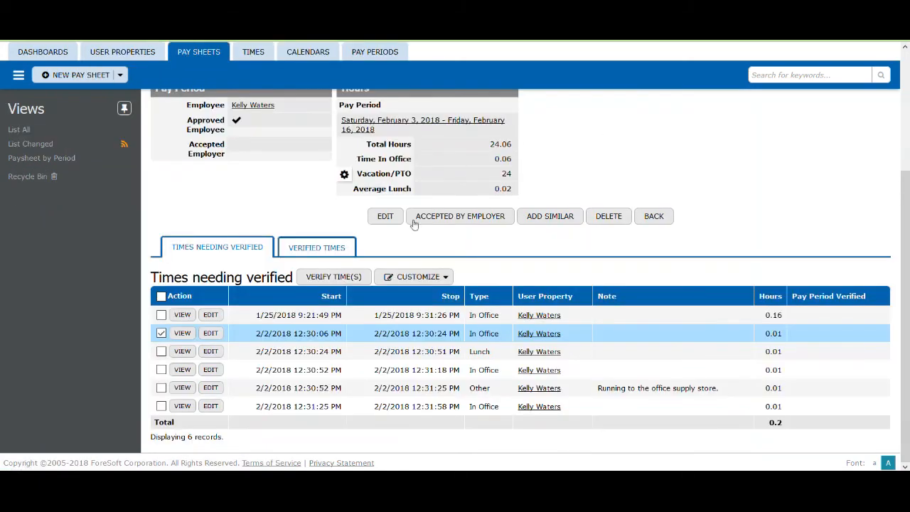
Start verifying the selected time entry from the pay sheet, review the available pay periods, and cancel the verification
scroll(440, 298, "up", 2)
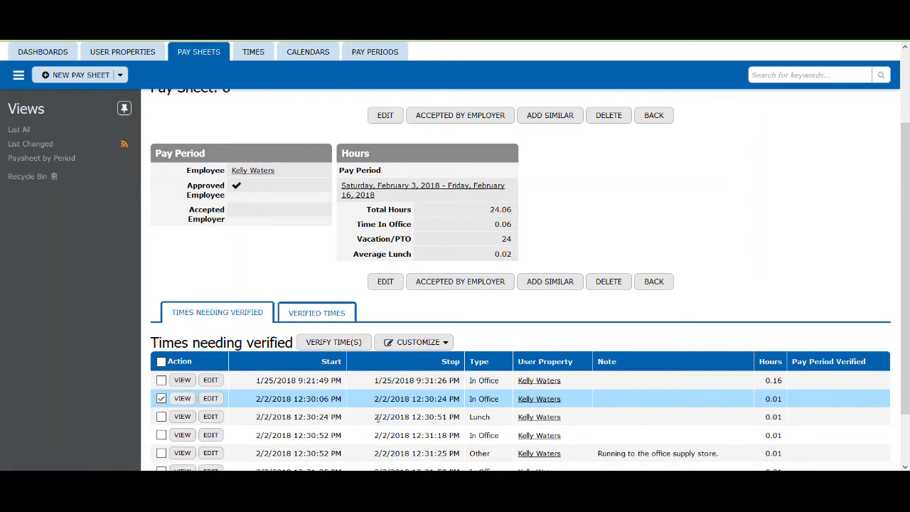
left_click(332, 342)
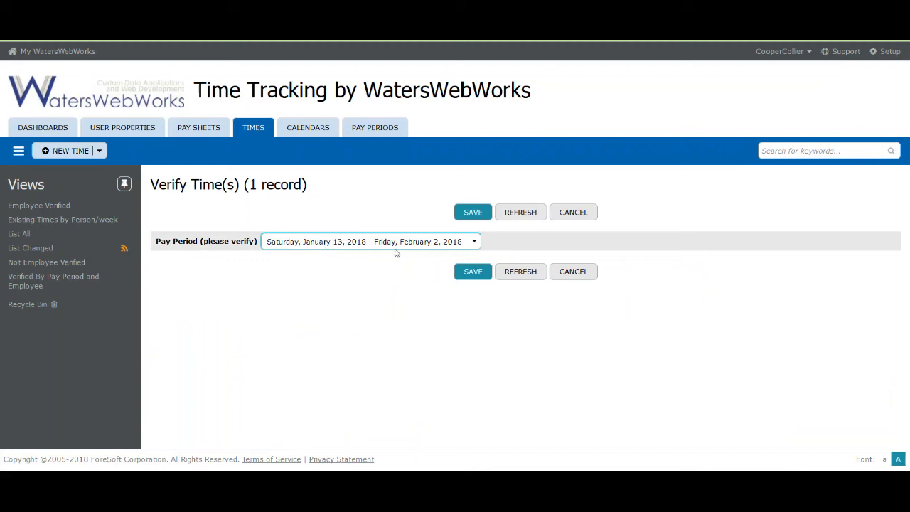
left_click(467, 246)
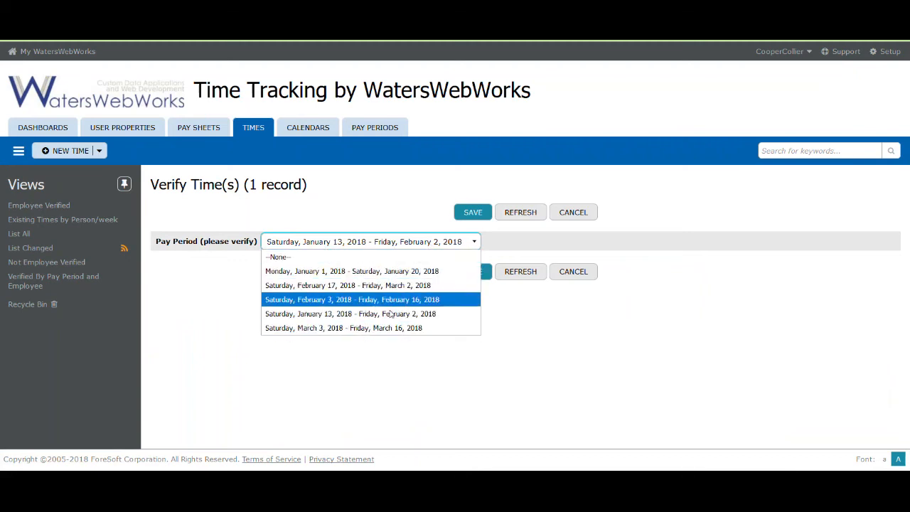
left_click(575, 273)
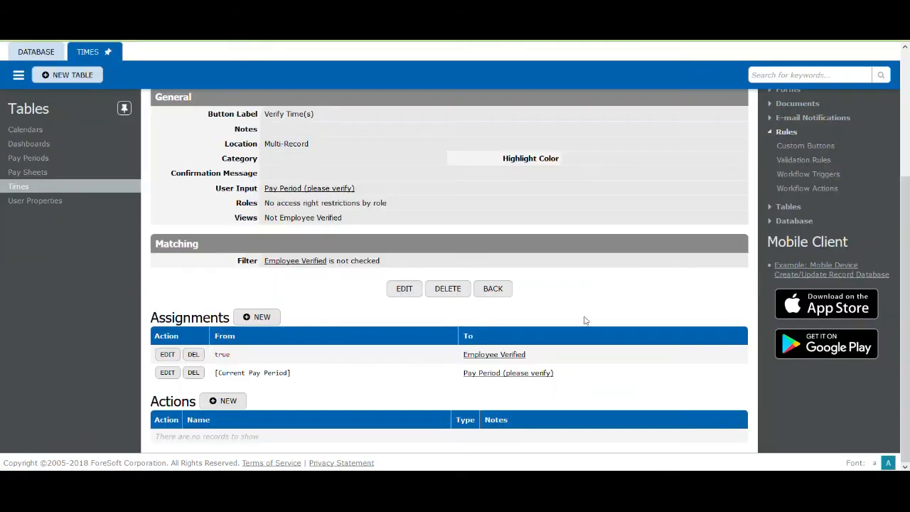
Return to the Times table's setup and open its list of existing views for customization
scroll(585, 321, "up", 3)
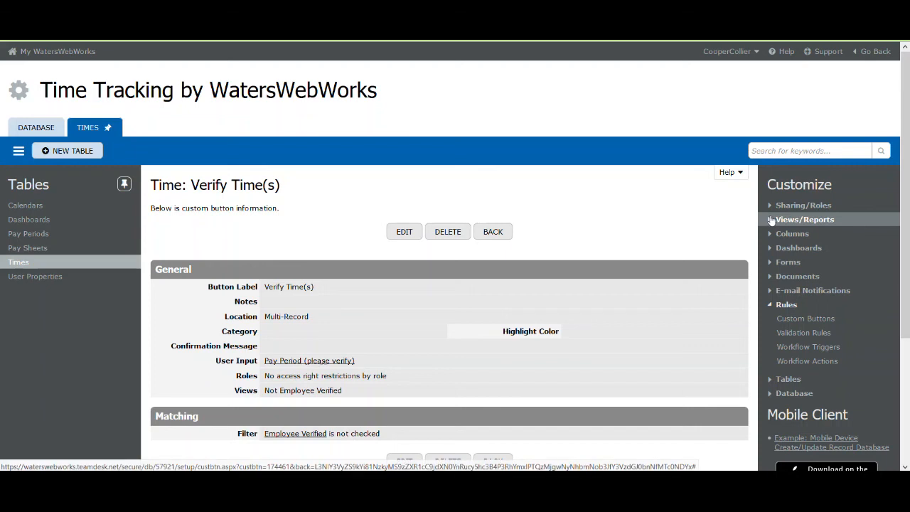
left_click(804, 219)
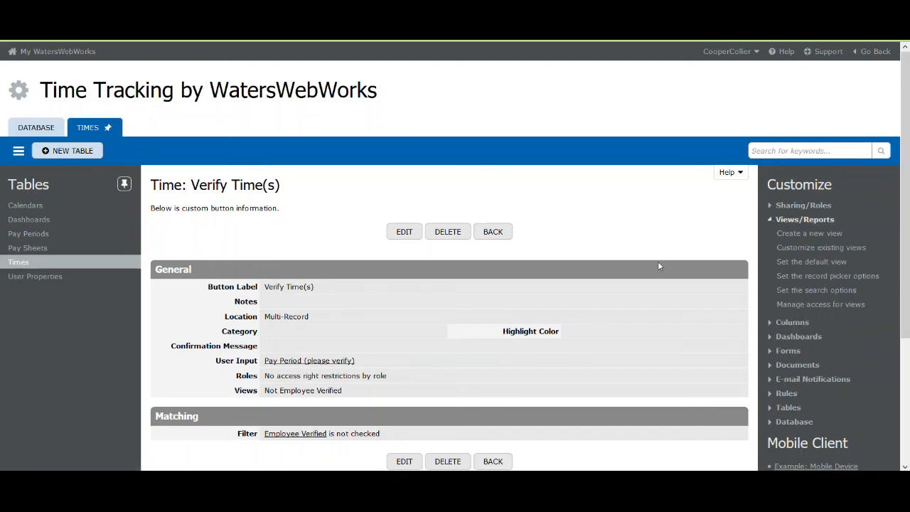
left_click(838, 248)
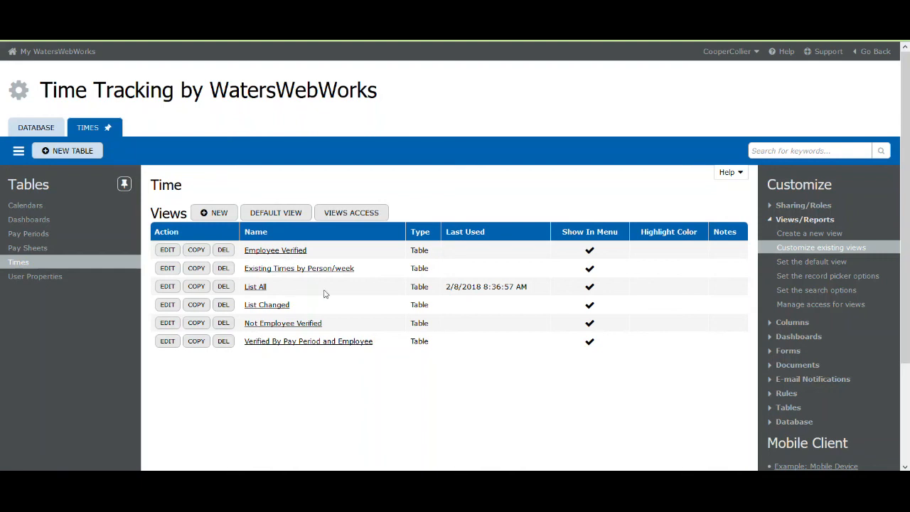
Examine the Employee Verified view's matching filter, filter operators, sorting, columns and allowed actions, and leave without saving
left_click(167, 250)
scroll(434, 306, "down", 3)
scroll(437, 307, "down", 2)
scroll(436, 307, "up", 2)
scroll(436, 307, "down", 4)
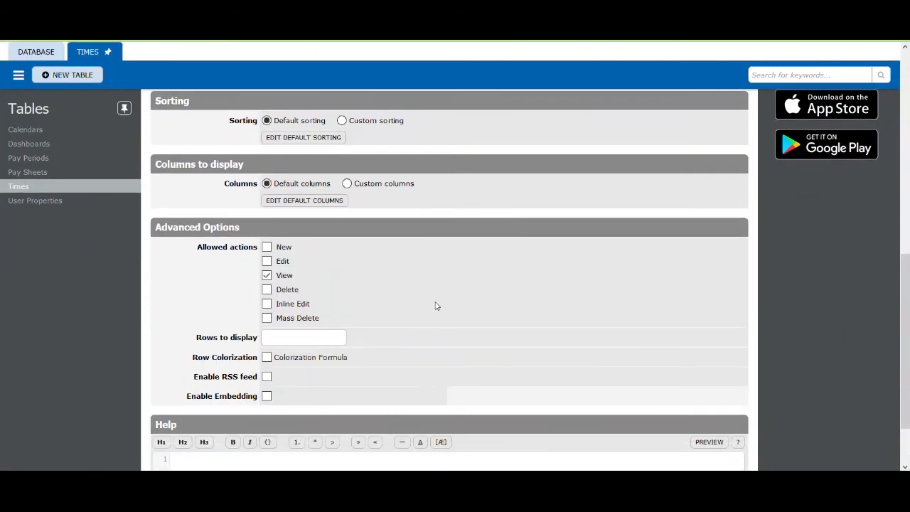
scroll(436, 304, "up", 4)
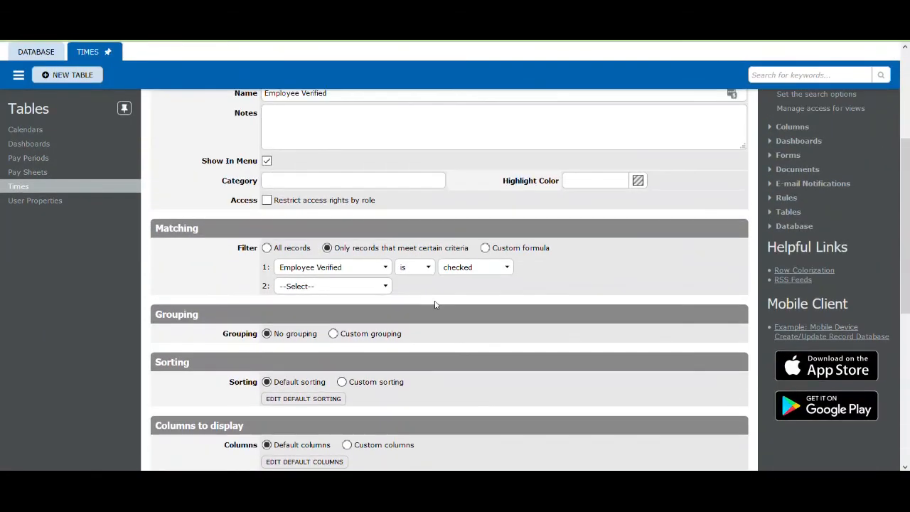
scroll(436, 304, "up", 1)
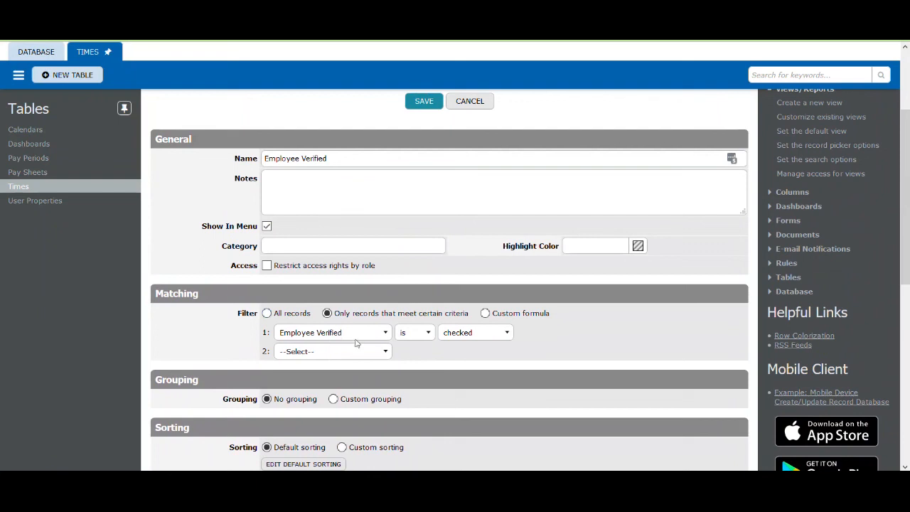
left_click(431, 334)
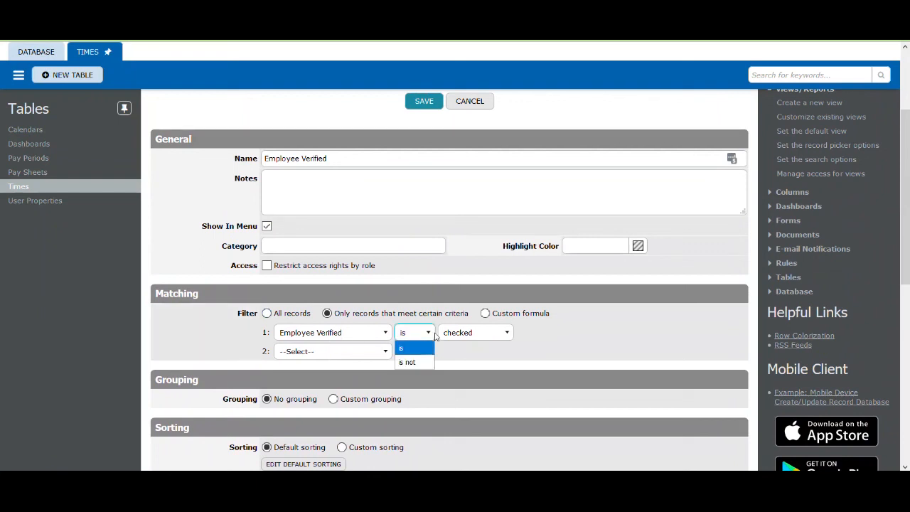
left_click(562, 334)
left_click(469, 101)
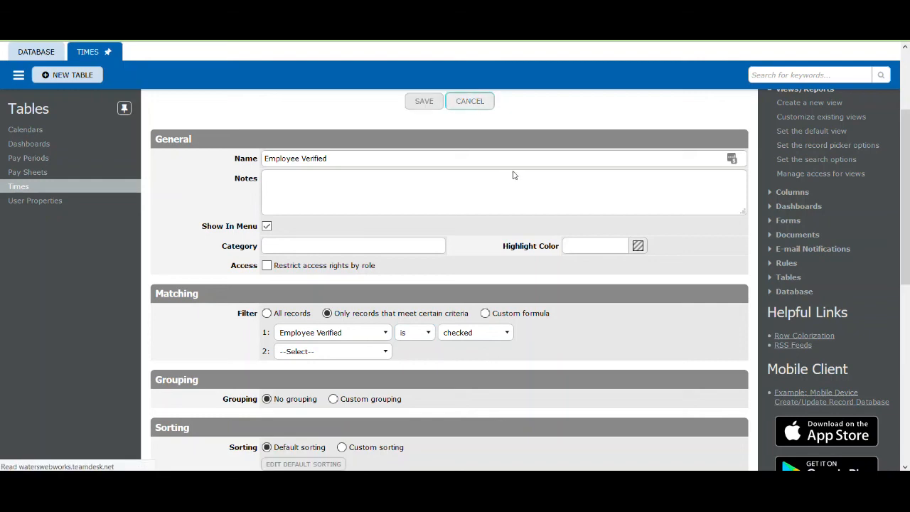